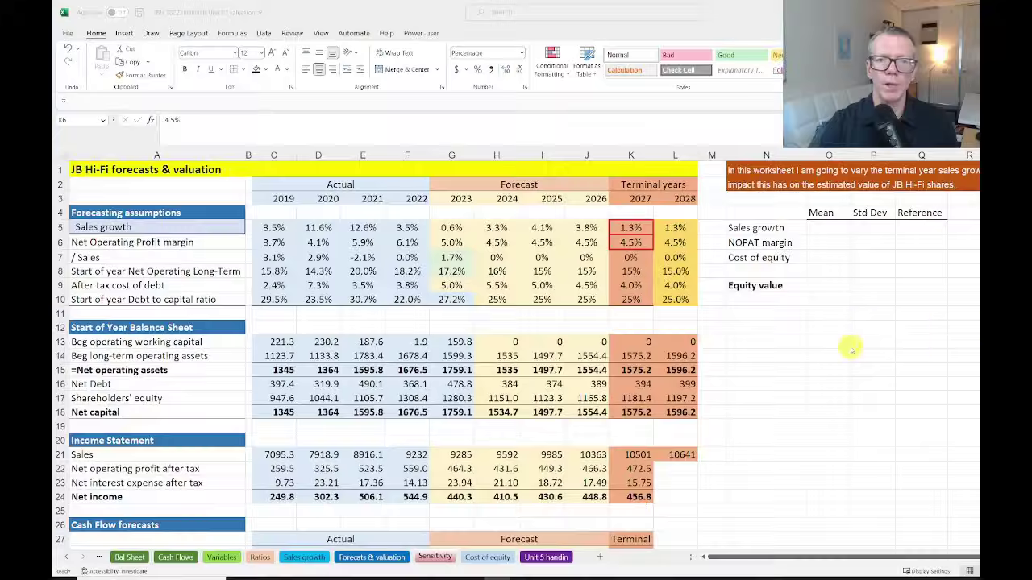
Review the Sales growth, NOPAT margin and Cost of equity input rows
scroll(728, 374, "down", 7)
scroll(685, 408, "down", 2)
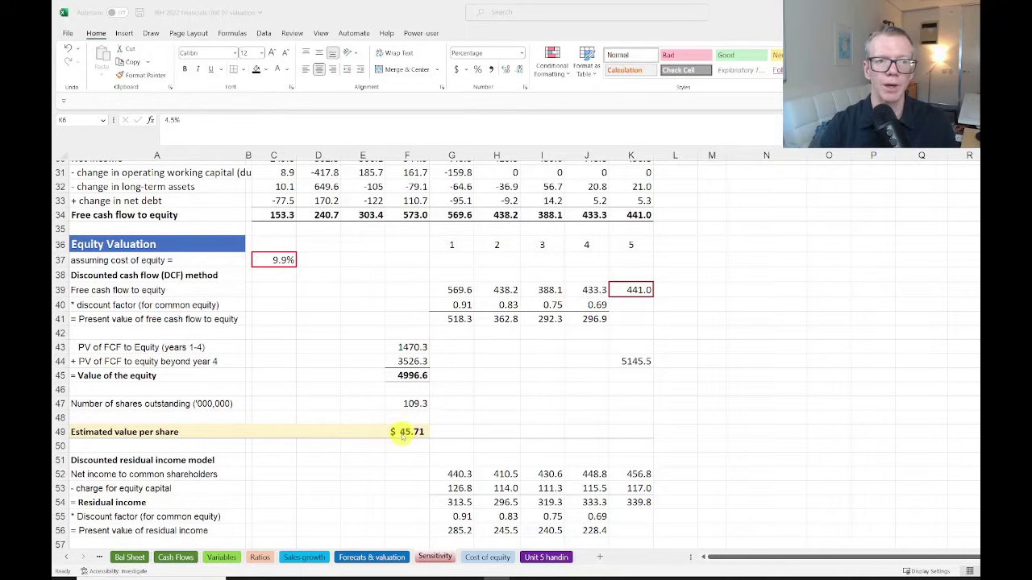
scroll(411, 432, "up", 4)
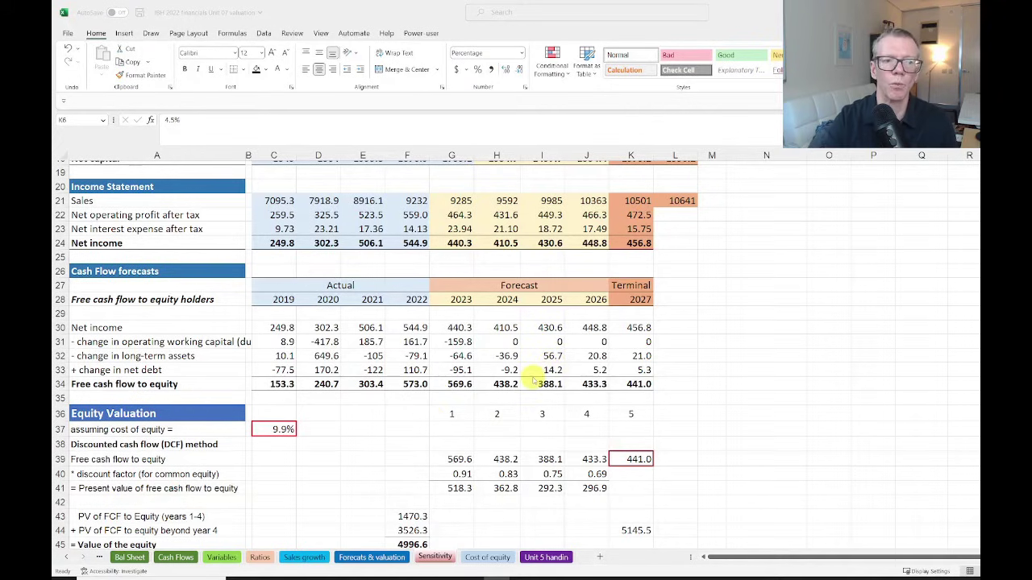
scroll(601, 367, "up", 6)
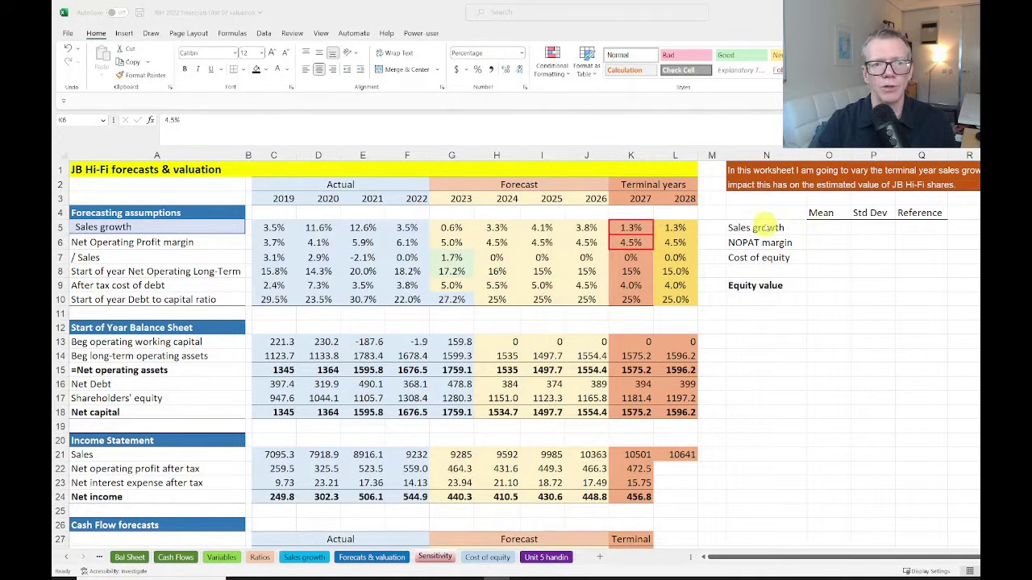
left_click(755, 229)
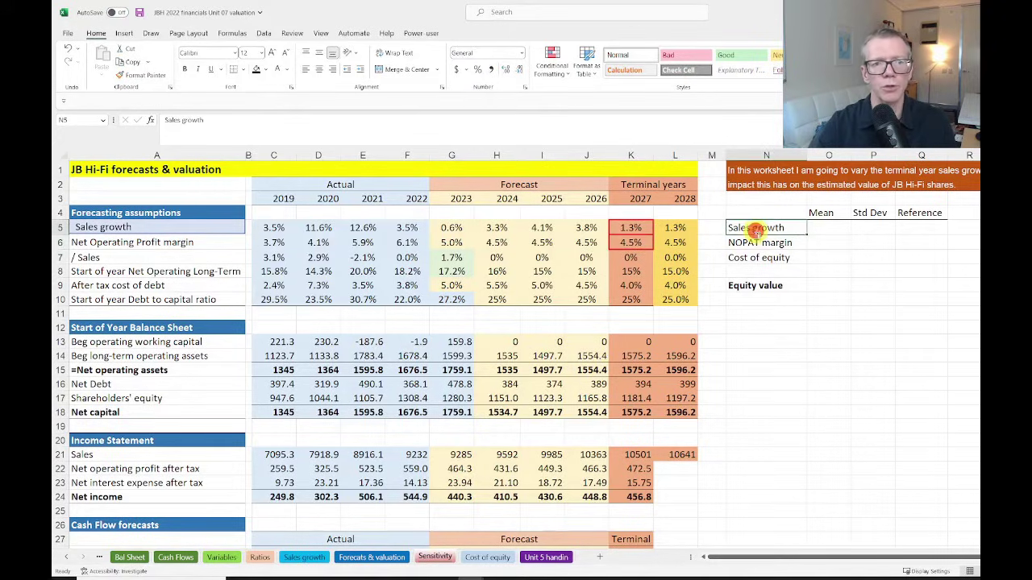
left_click(760, 242)
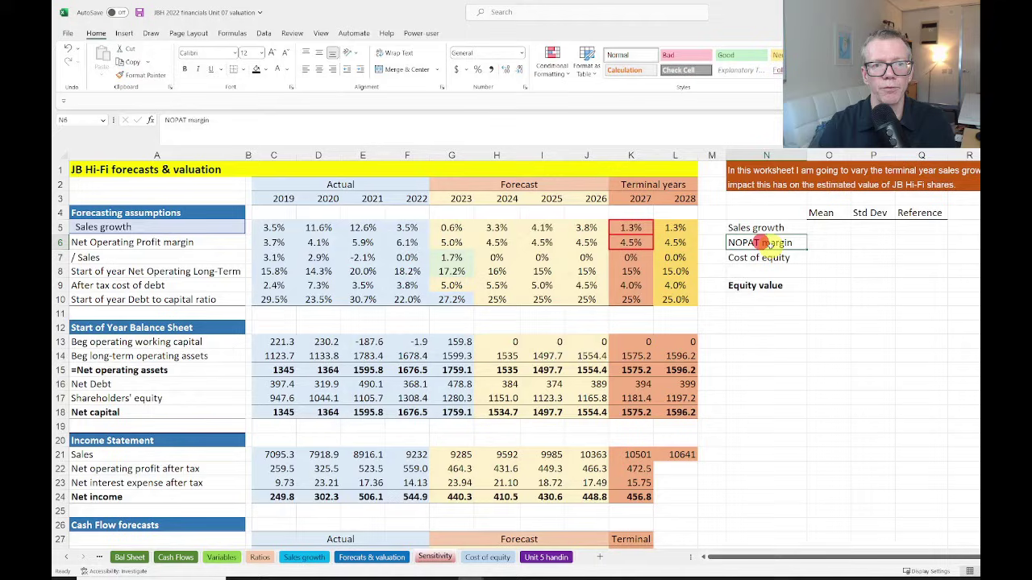
left_click(764, 258)
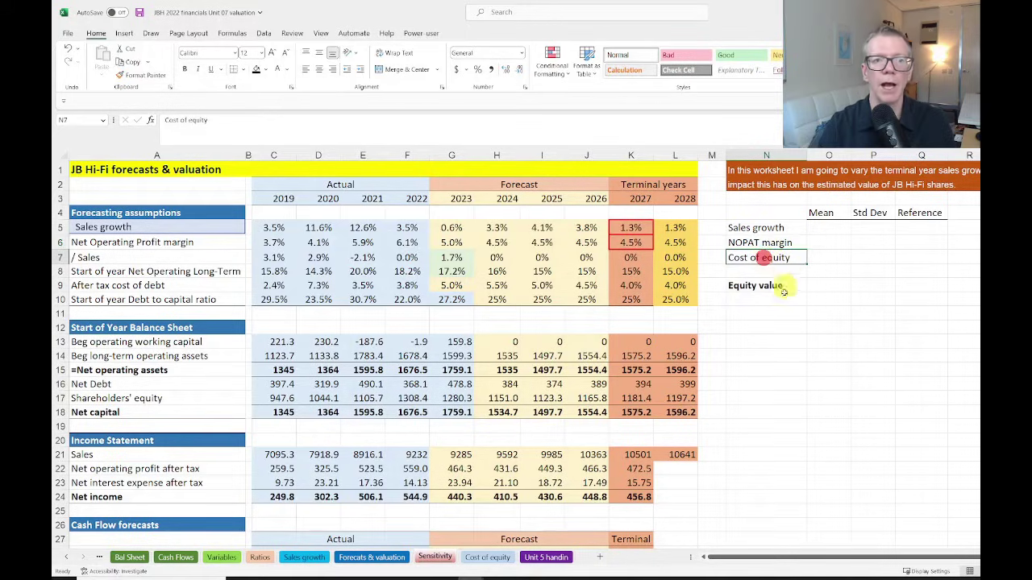
Enter 1.3% as the Sales growth mean and 0.5% as its standard deviation
left_click(823, 227)
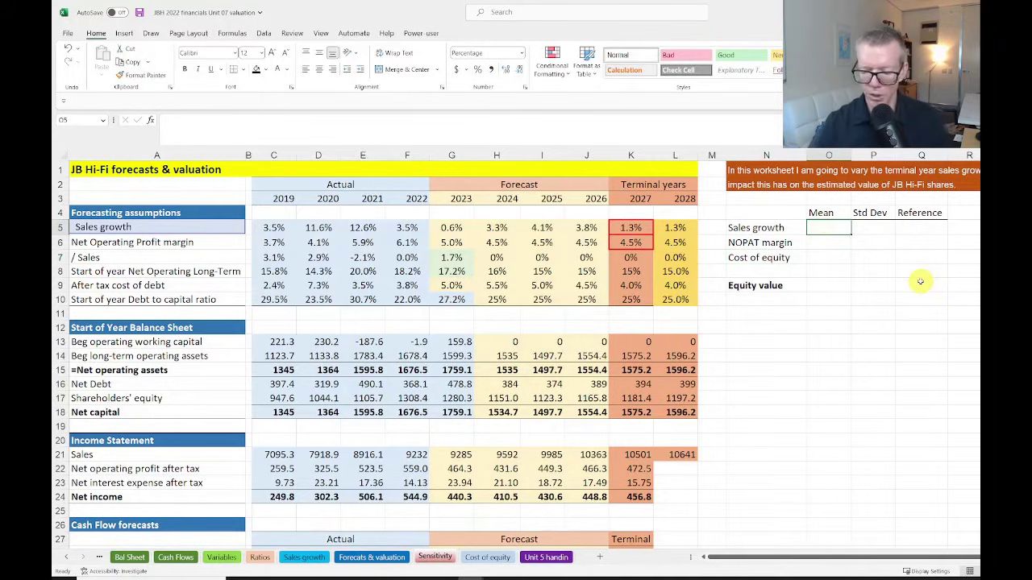
type("13")
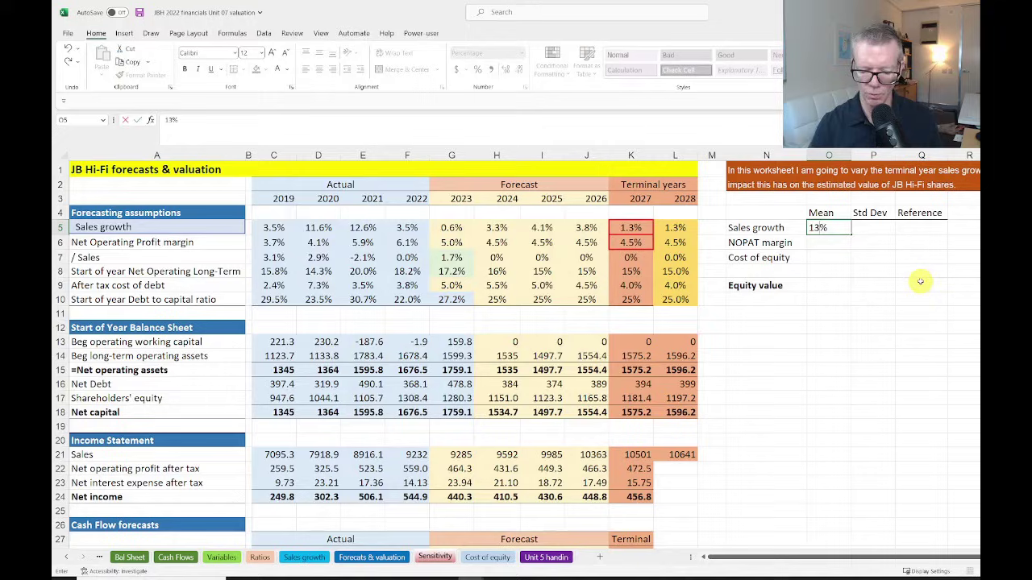
key("BackSpace")
type(".3")
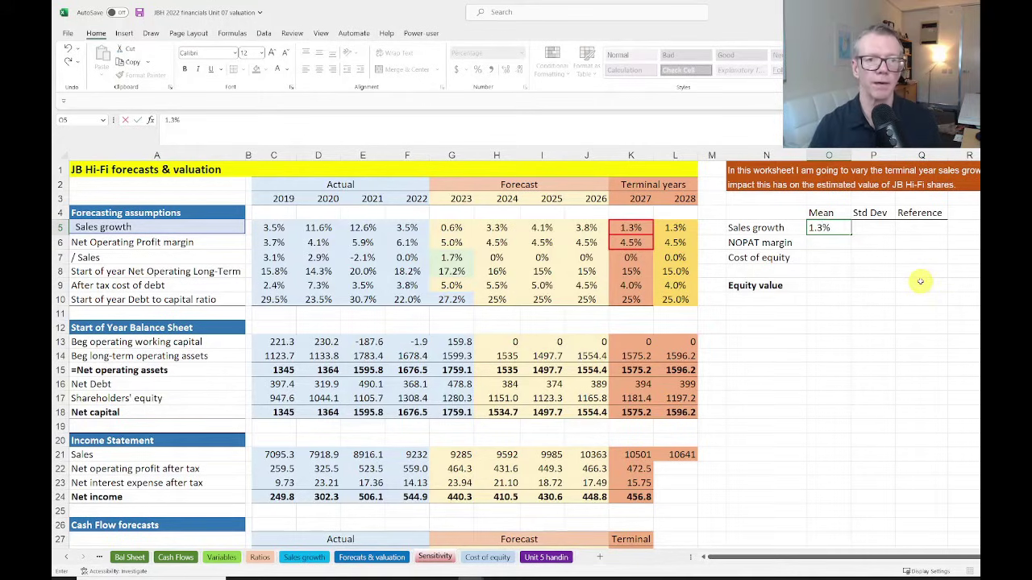
left_click(873, 228)
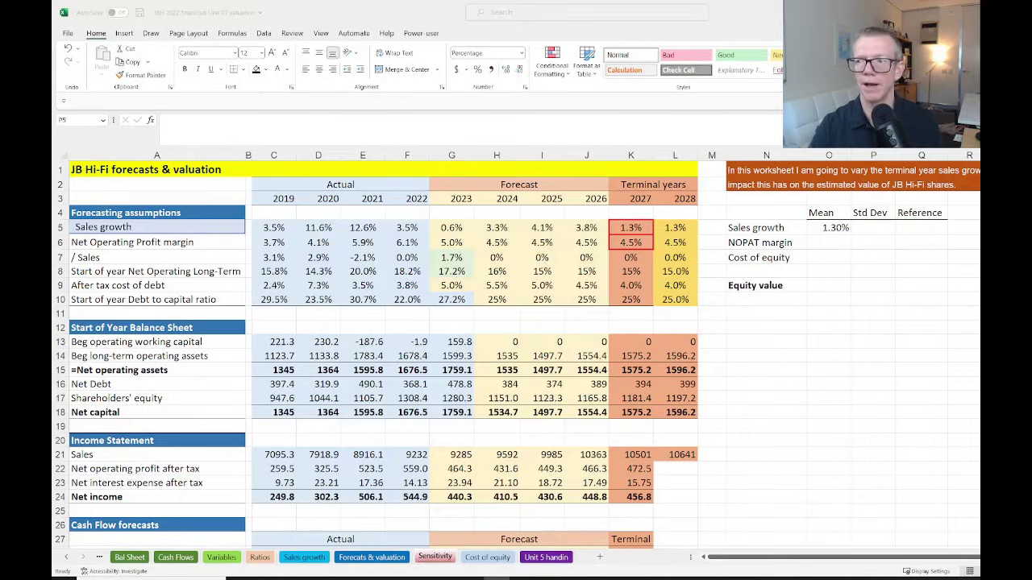
left_click(873, 227)
type("0.")
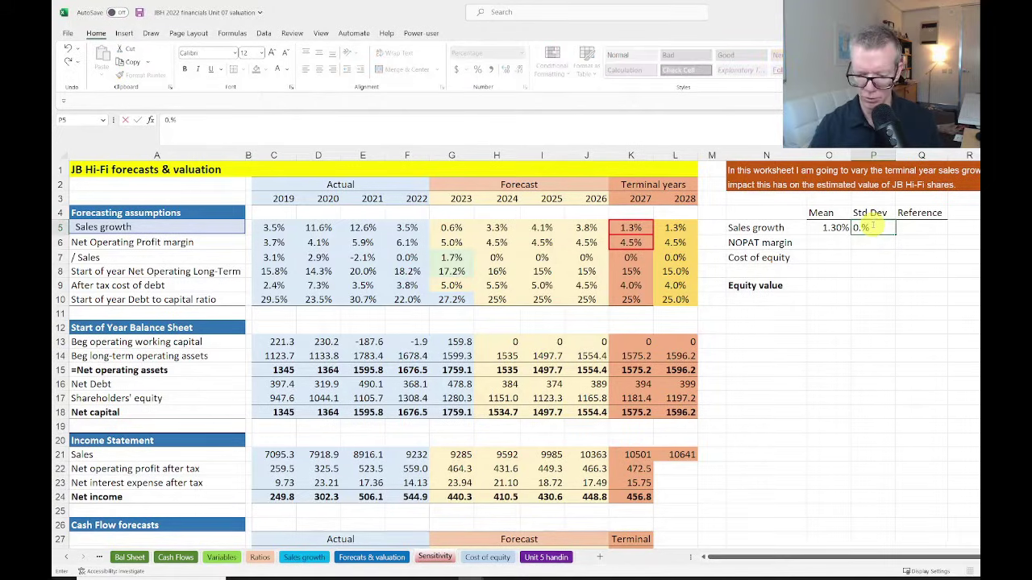
type("5")
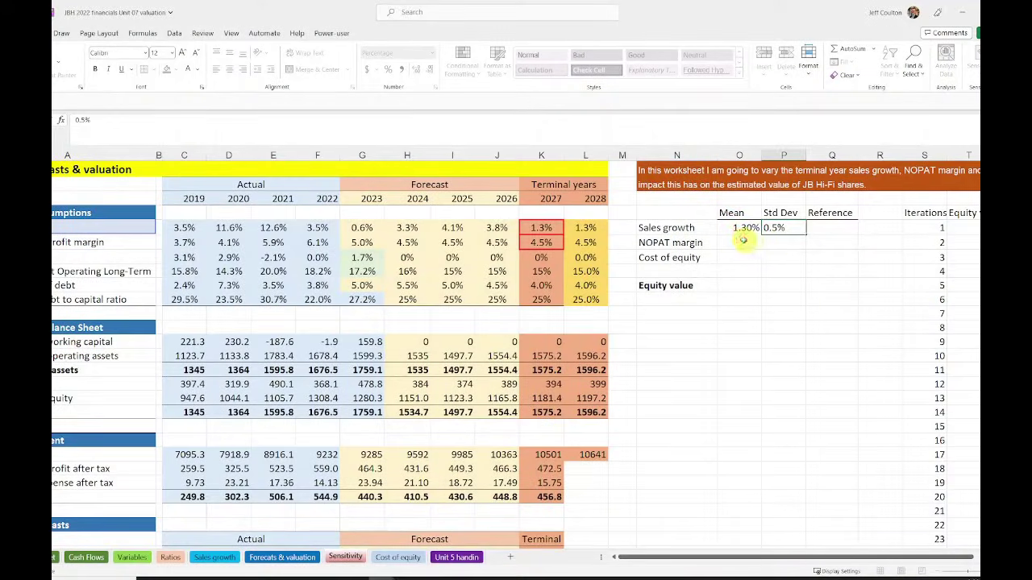
Give NOPAT margin a 4.5% mean and a 1% standard deviation
left_click(740, 243)
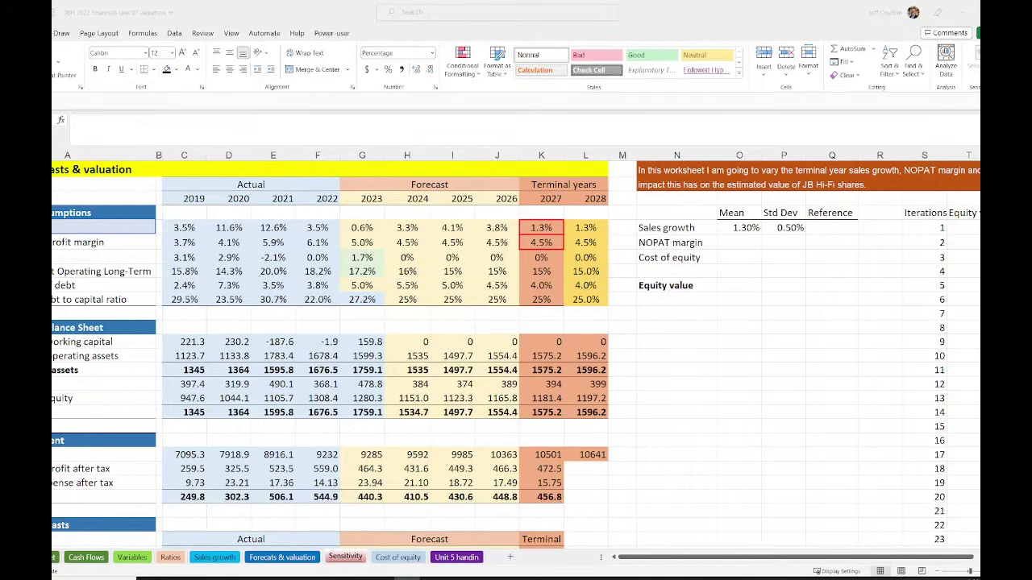
left_click(745, 241)
type("4.5")
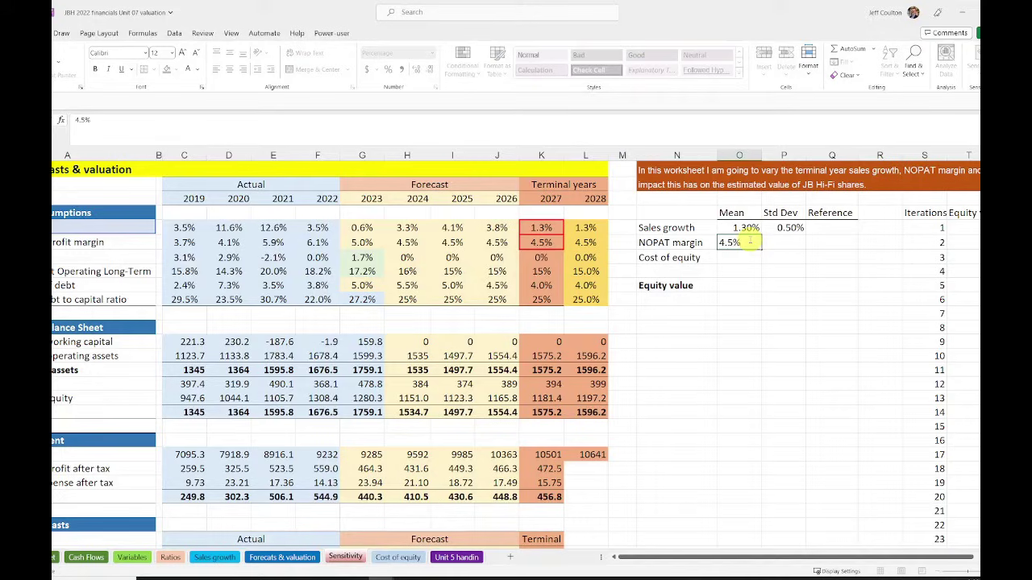
key("Tab")
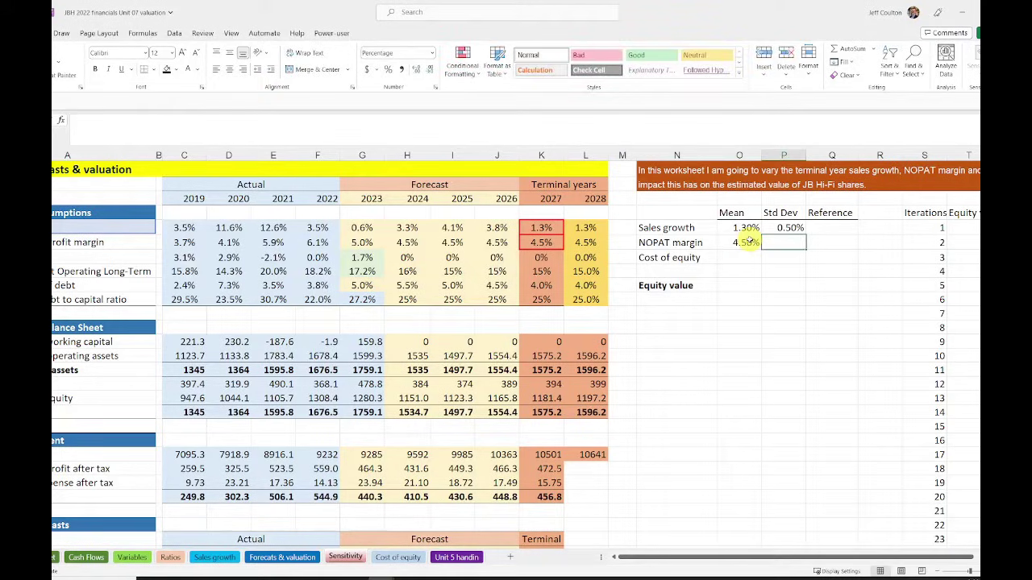
type("1.0")
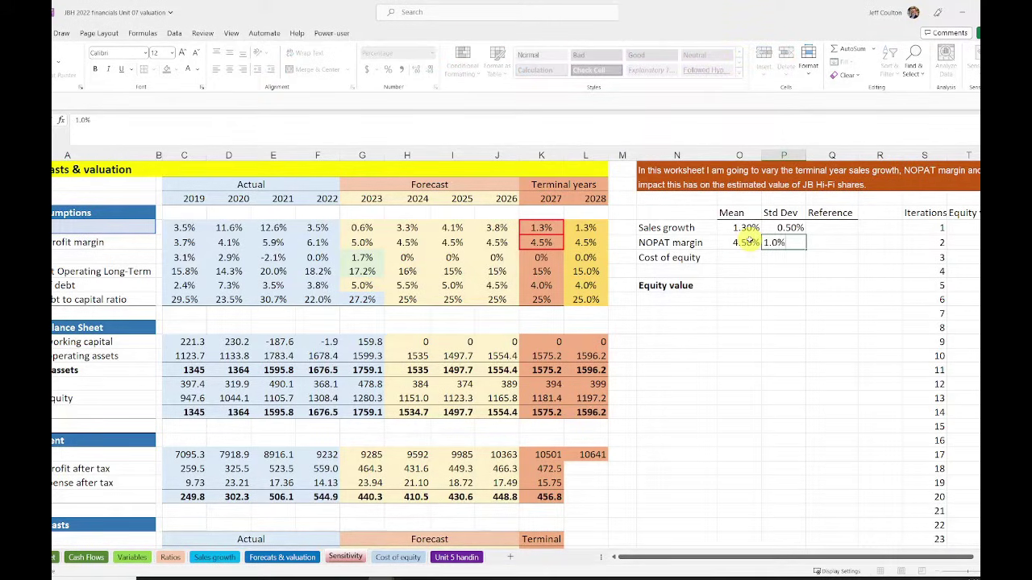
key("Return")
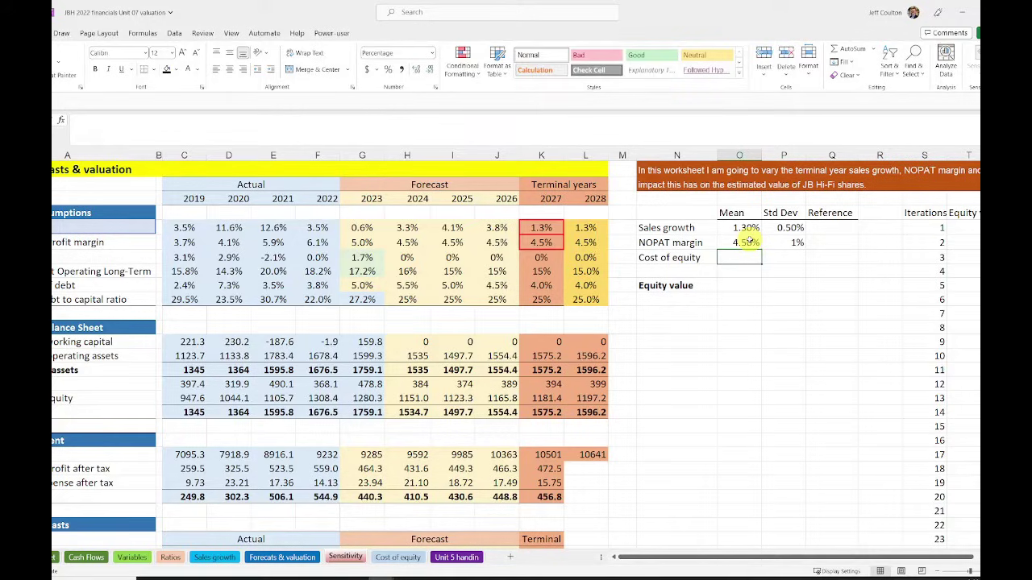
Give Cost of equity a 9.9% mean and a 1.5% standard deviation
type("9.9")
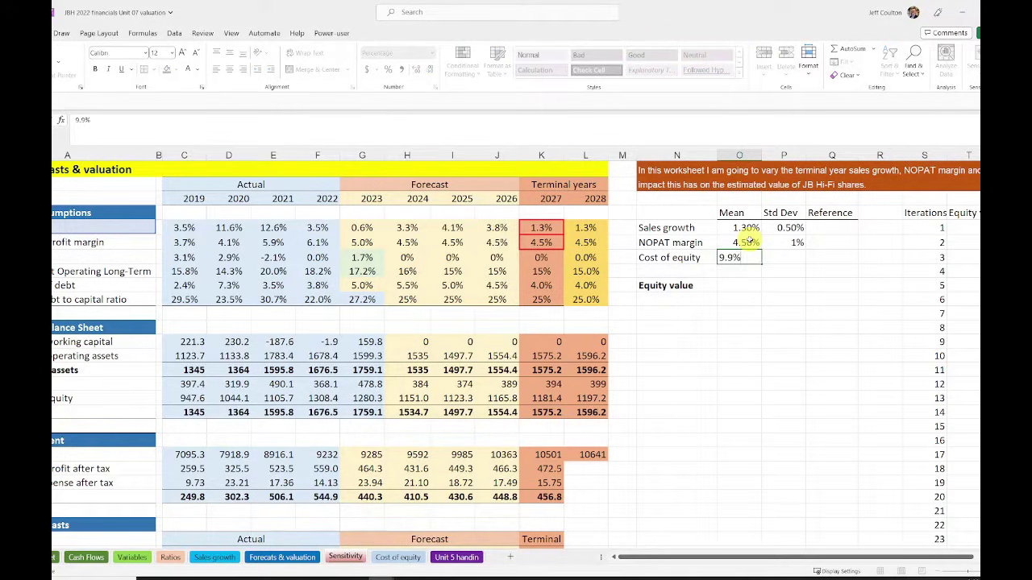
key("Tab")
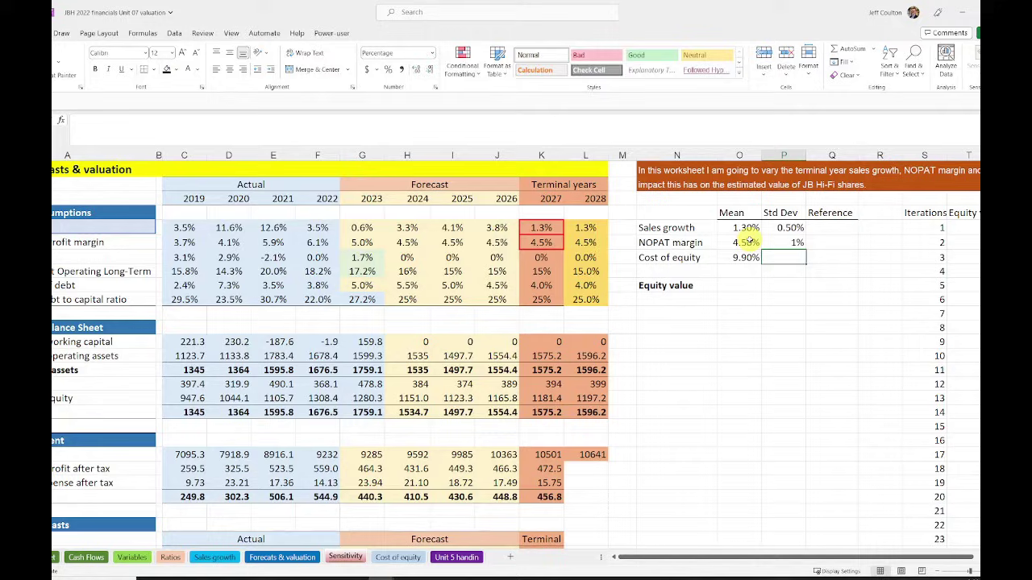
type("1.5")
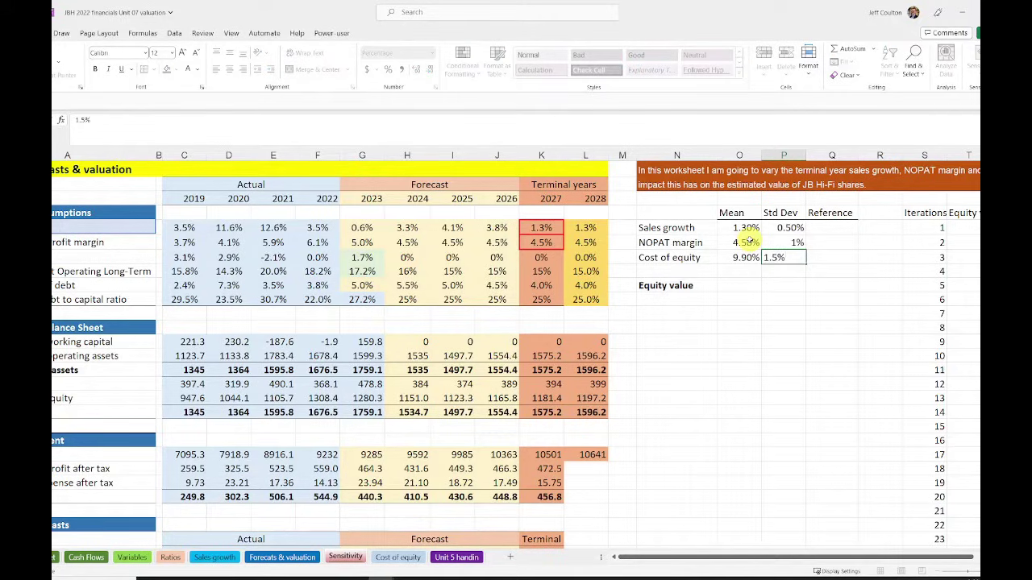
key("Tab")
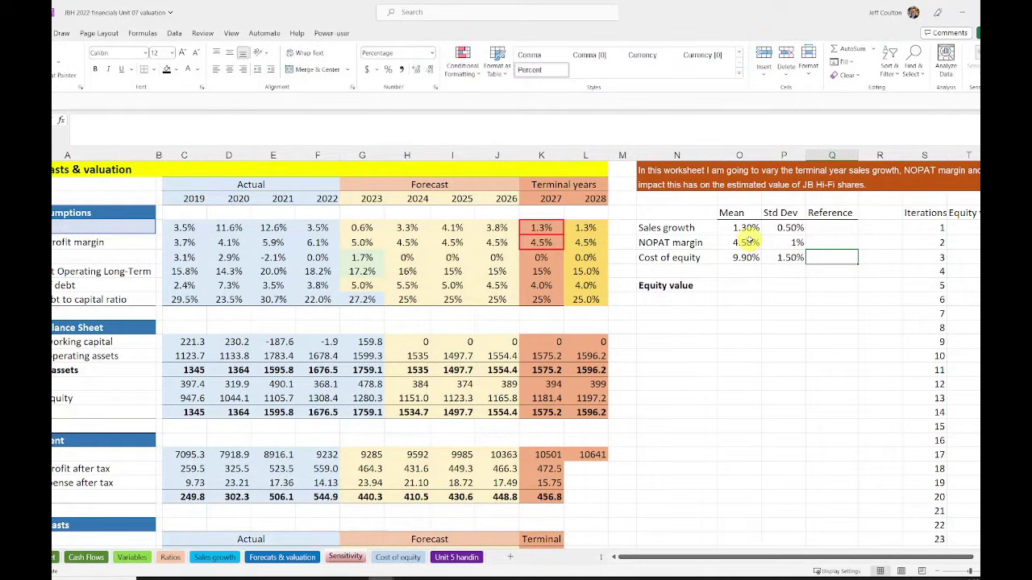
left_click(834, 229)
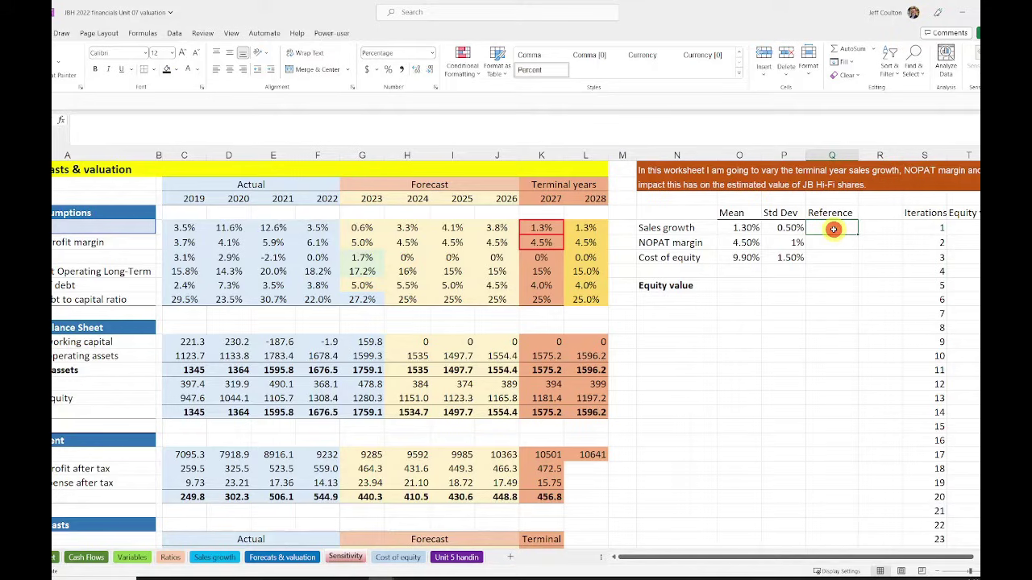
Enter =NORM.INV(RAND(),O5,P5) in the Sales growth Reference cell Q5
left_click(971, 571)
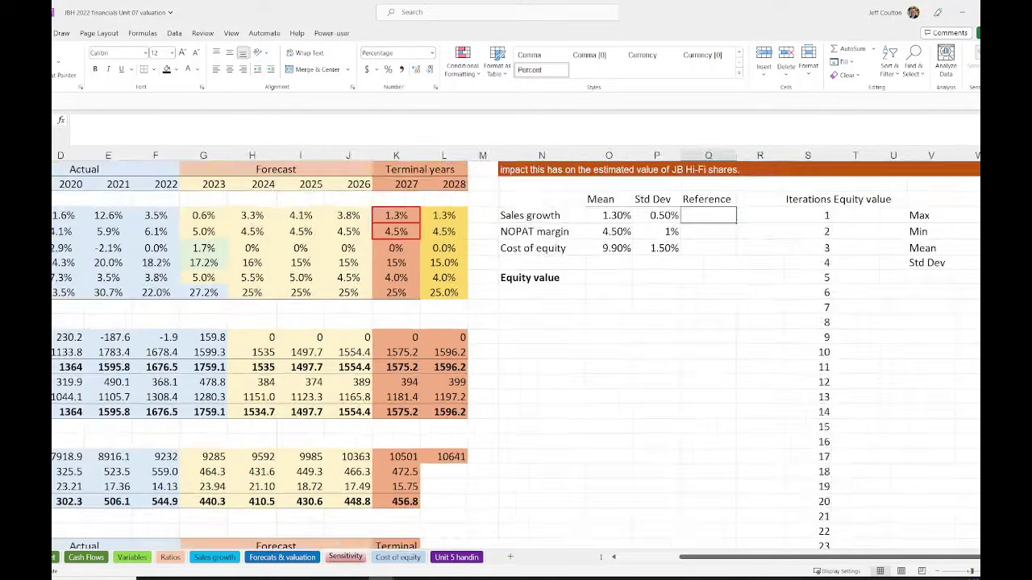
scroll(754, 339, "up", 1)
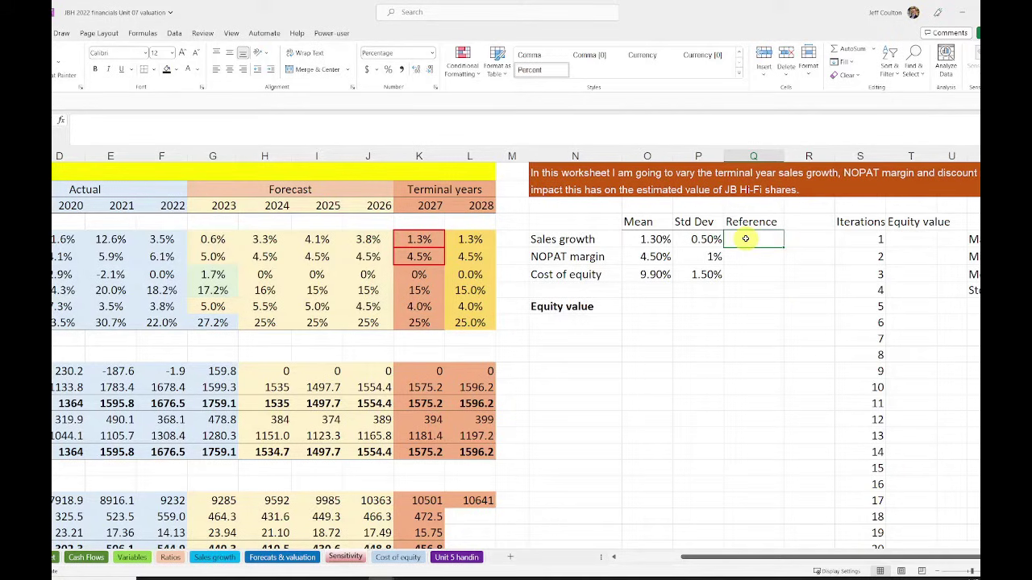
type("=")
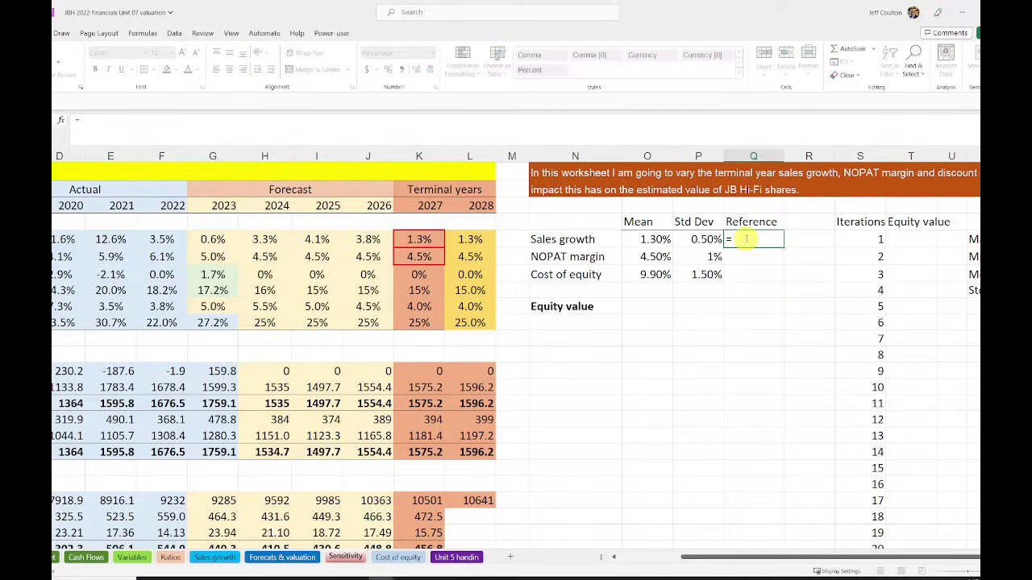
type("NORM")
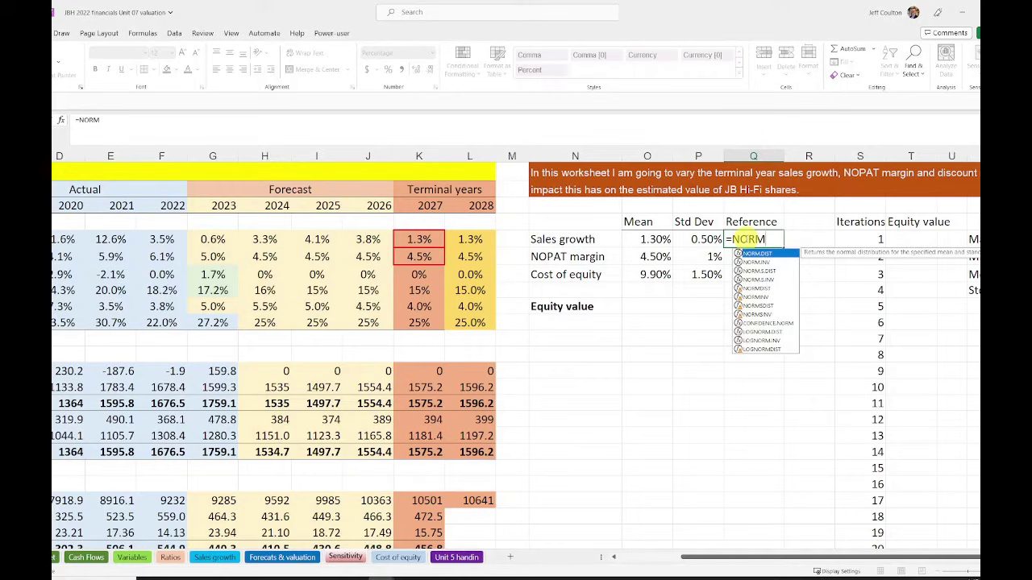
key("Down")
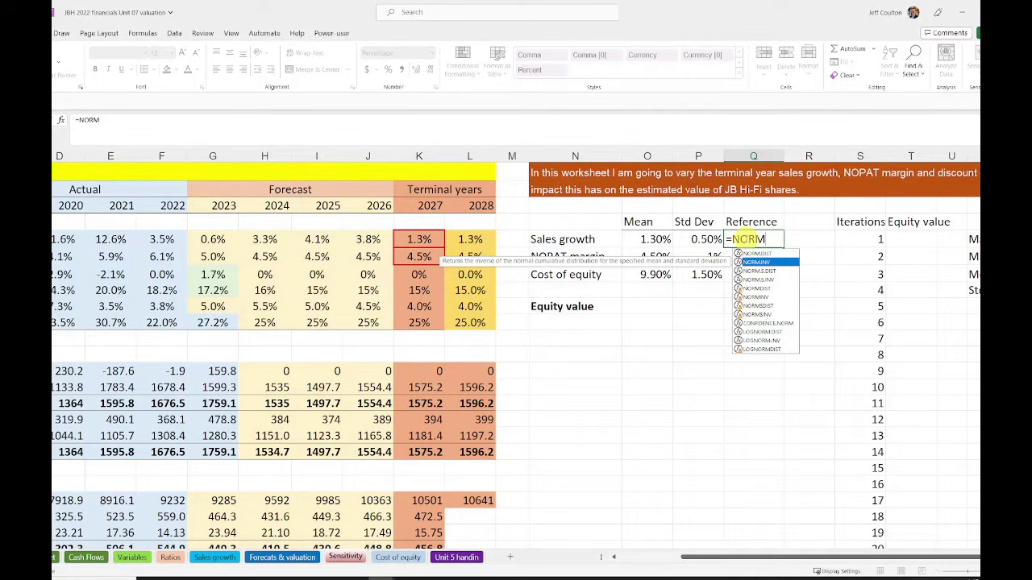
key("Tab")
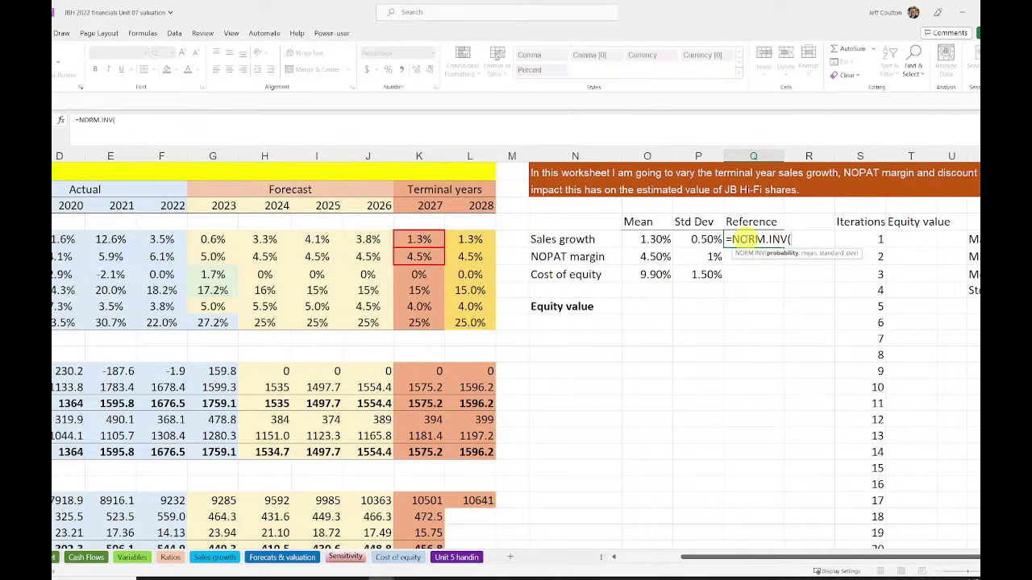
type("RAND")
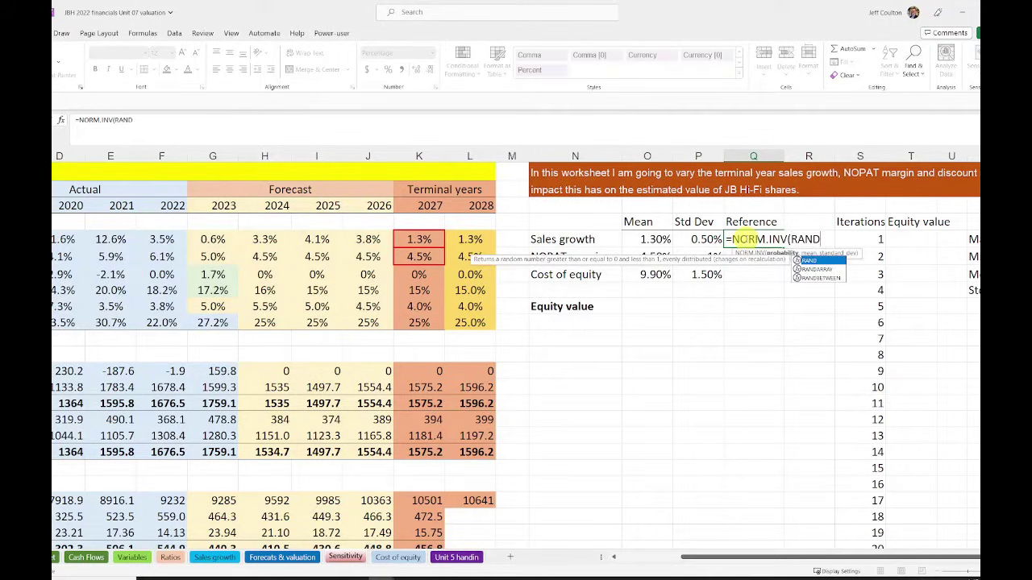
key("Tab")
type(")")
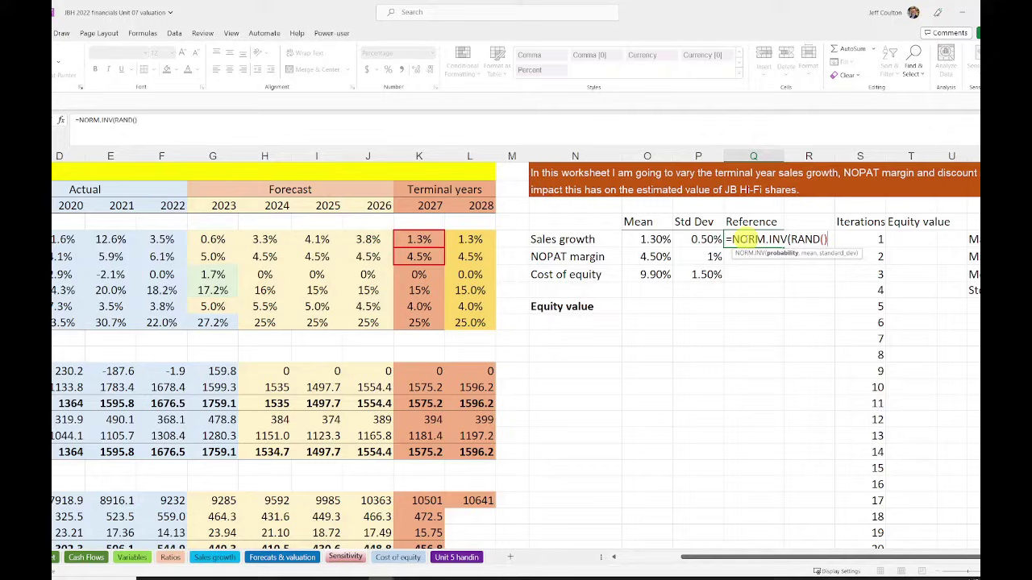
type(",")
left_click(653, 238)
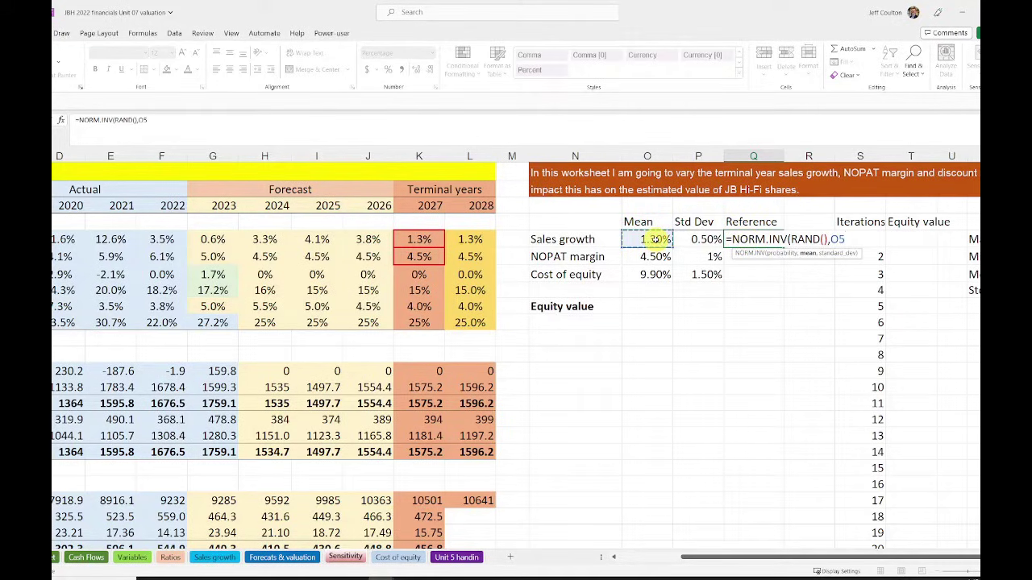
type(",")
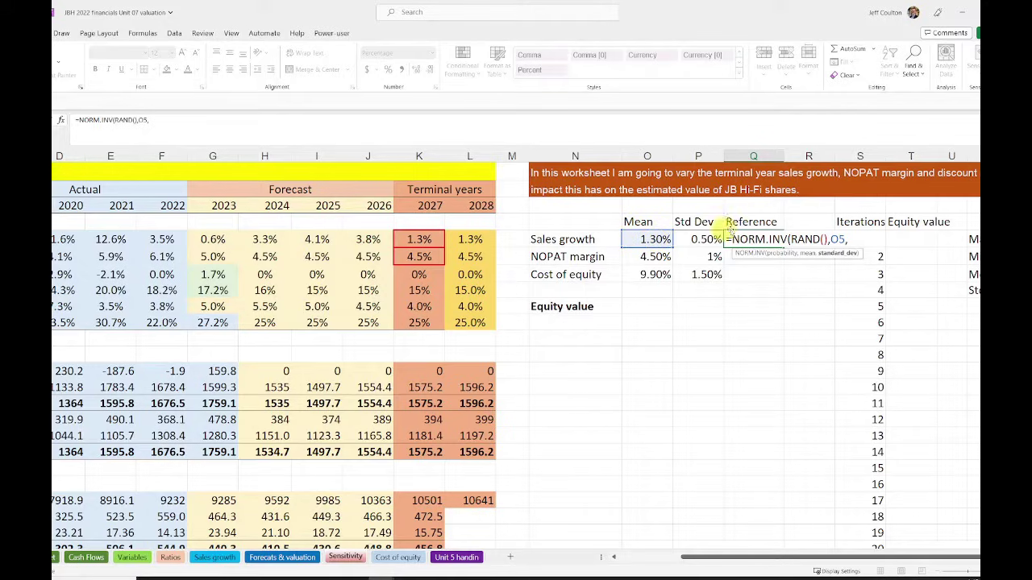
left_click(700, 240)
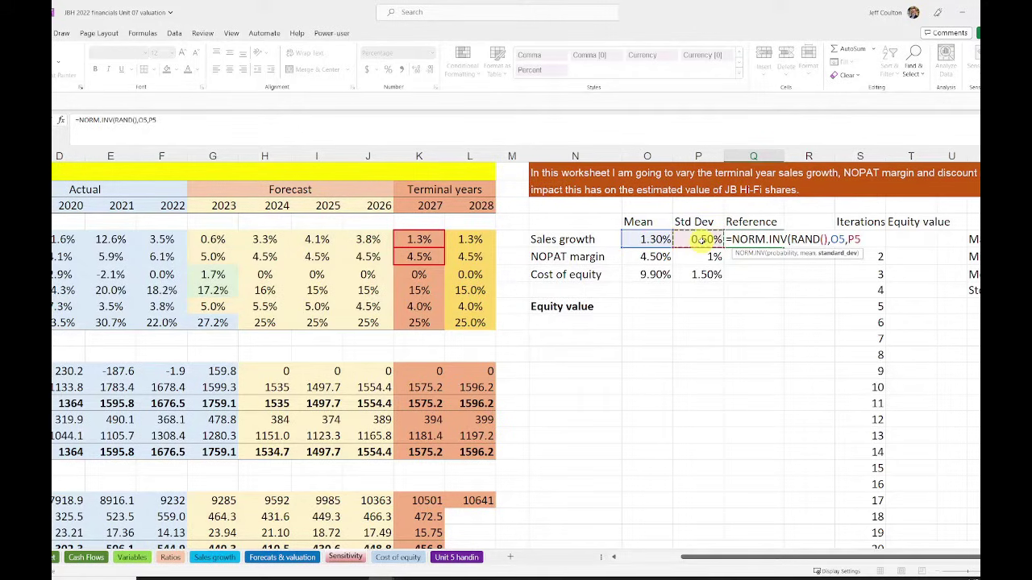
type(")")
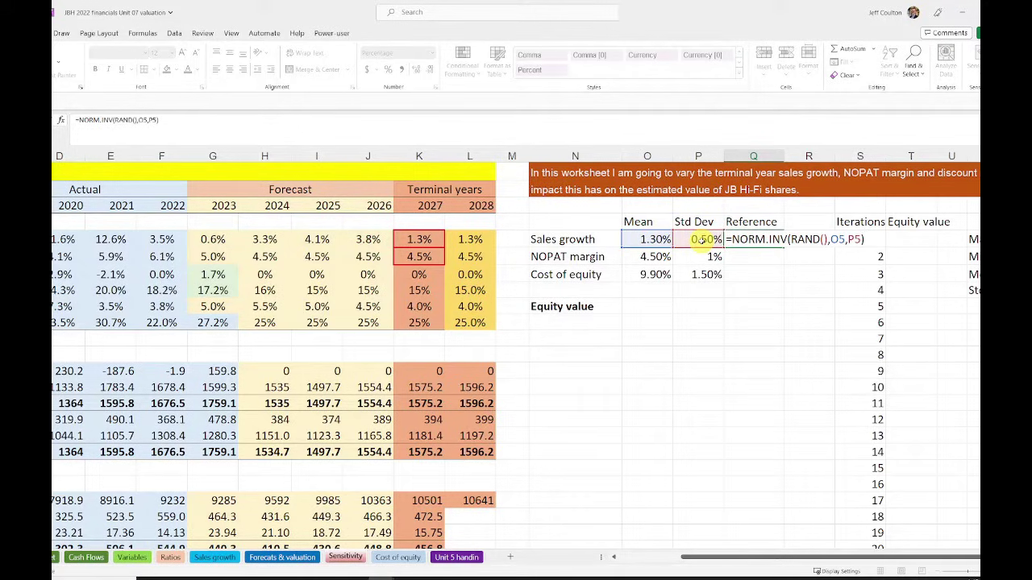
key("ctrl+Return")
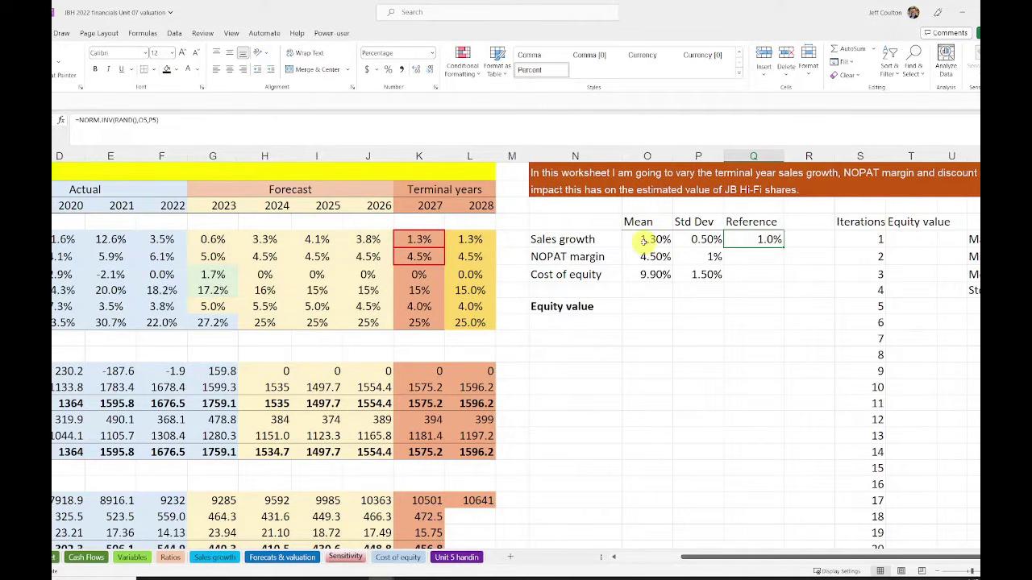
Copy the Q5 NORM.INV formula into the NOPAT margin and Cost of equity Reference cells Q6:Q7
left_click(752, 255)
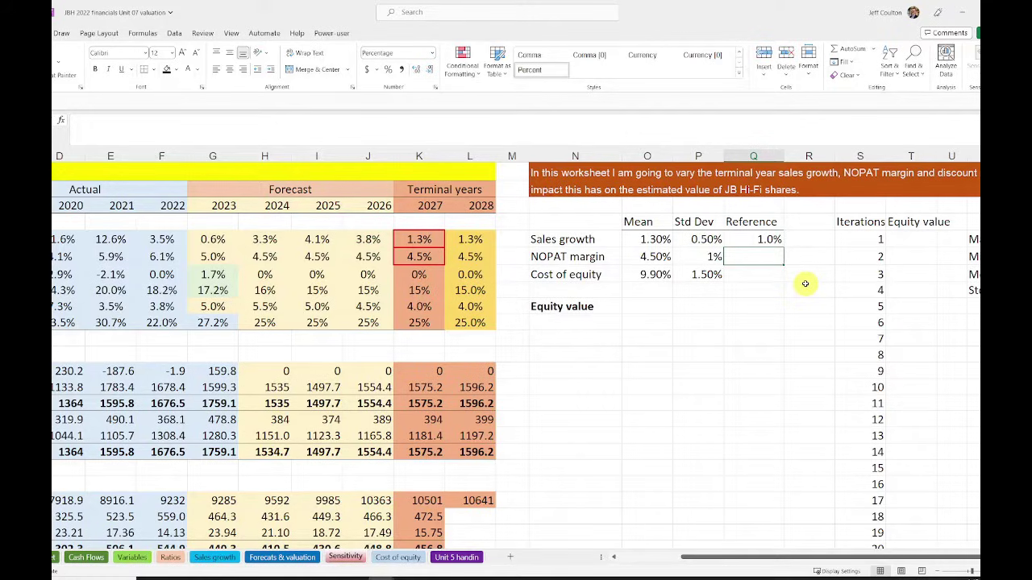
key("Up")
key("ctrl+c")
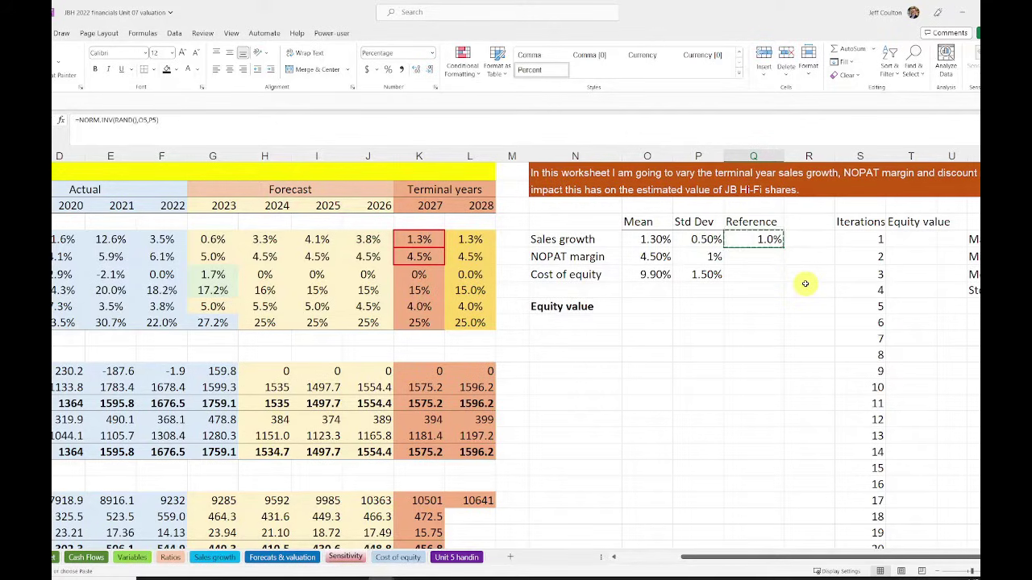
key("Down")
key("shift+Down")
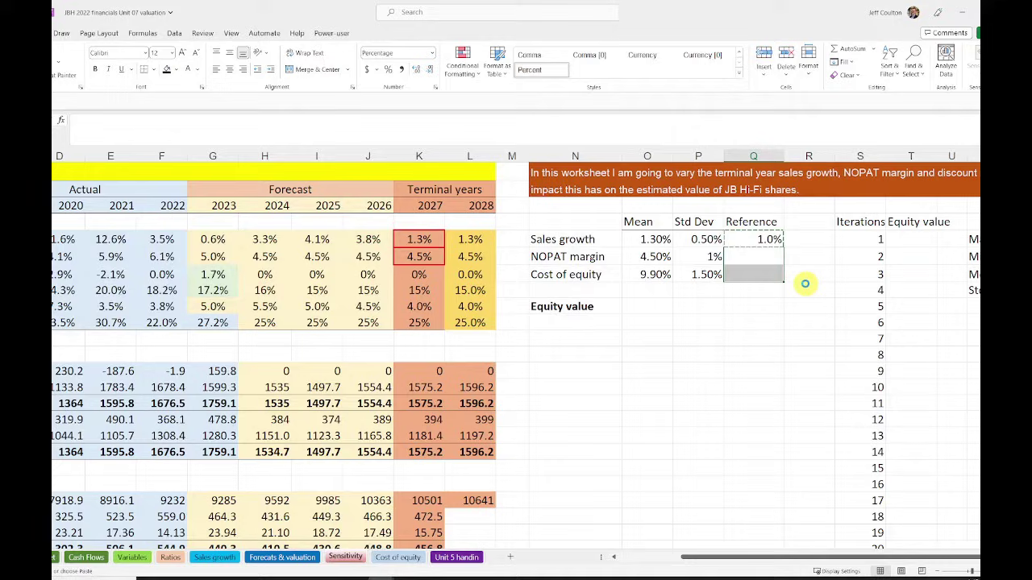
key("ctrl+v")
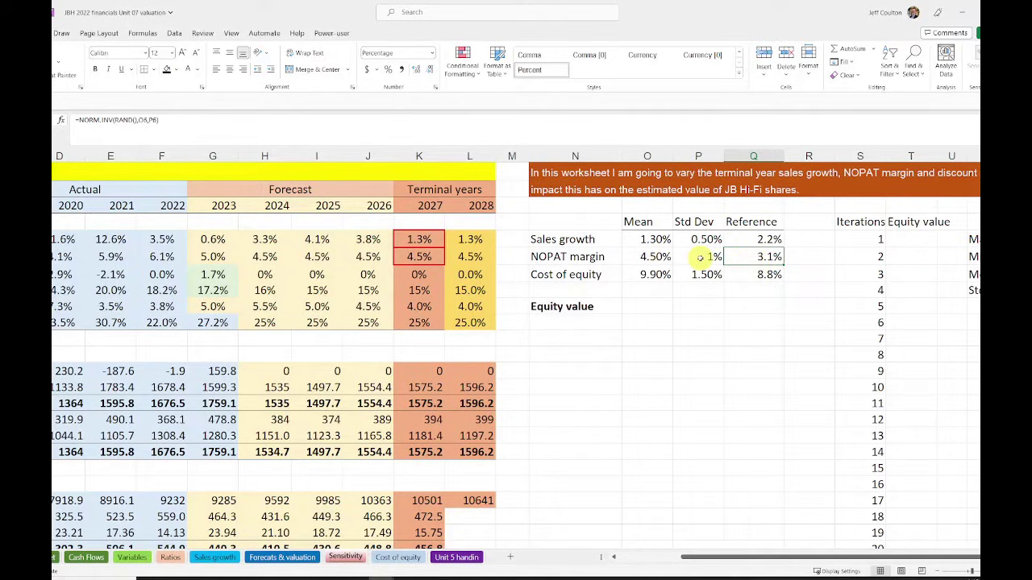
left_click(754, 273)
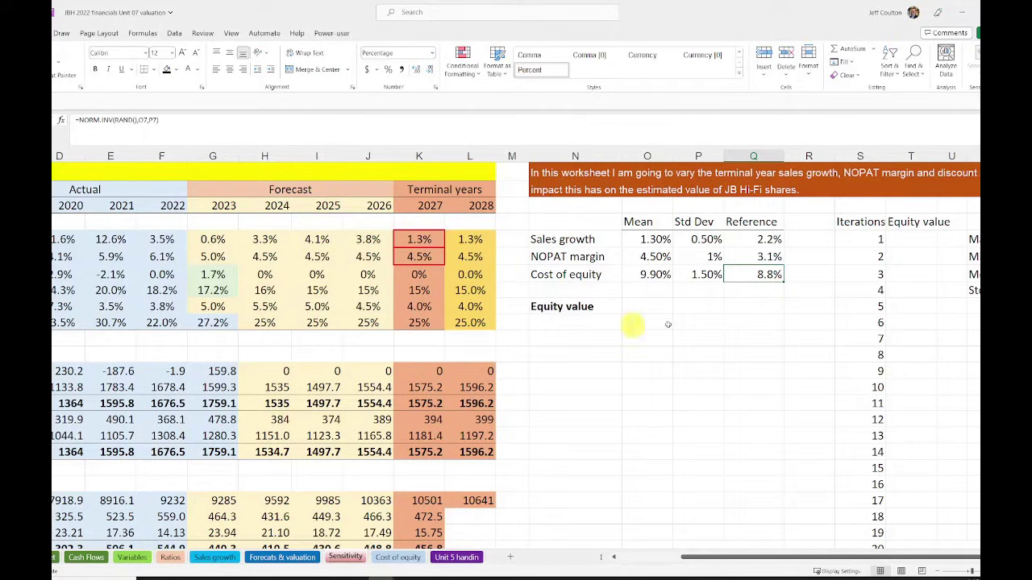
left_click(742, 306)
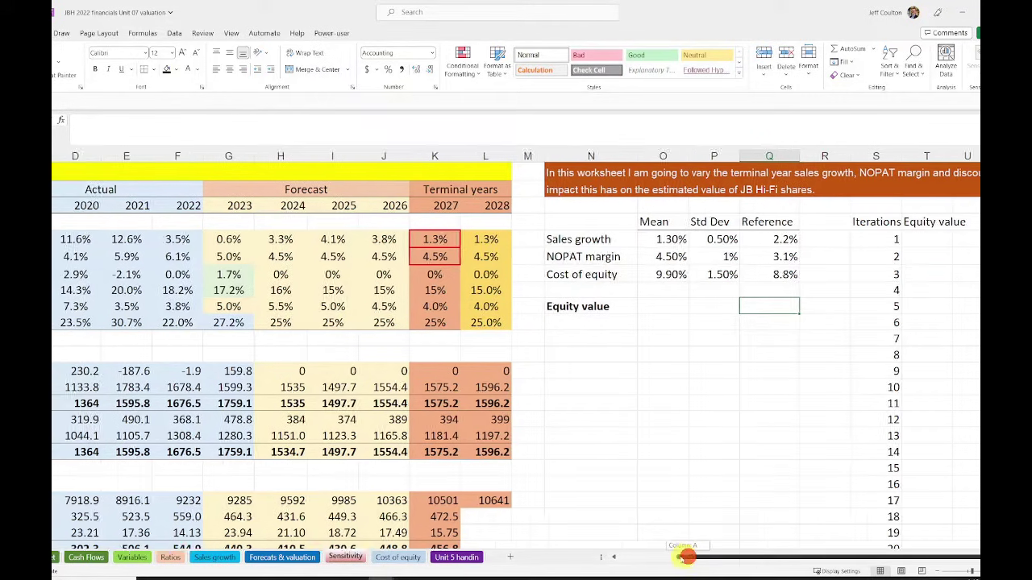
Link the 2027 terminal sales growth to the Sales growth Reference value
left_click_drag(685, 556, 621, 556)
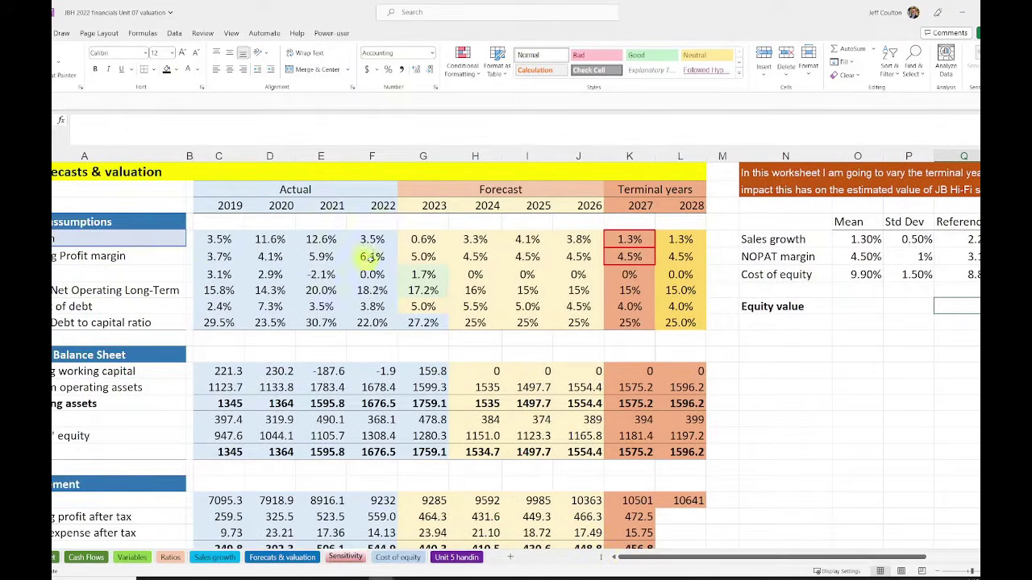
left_click(629, 239)
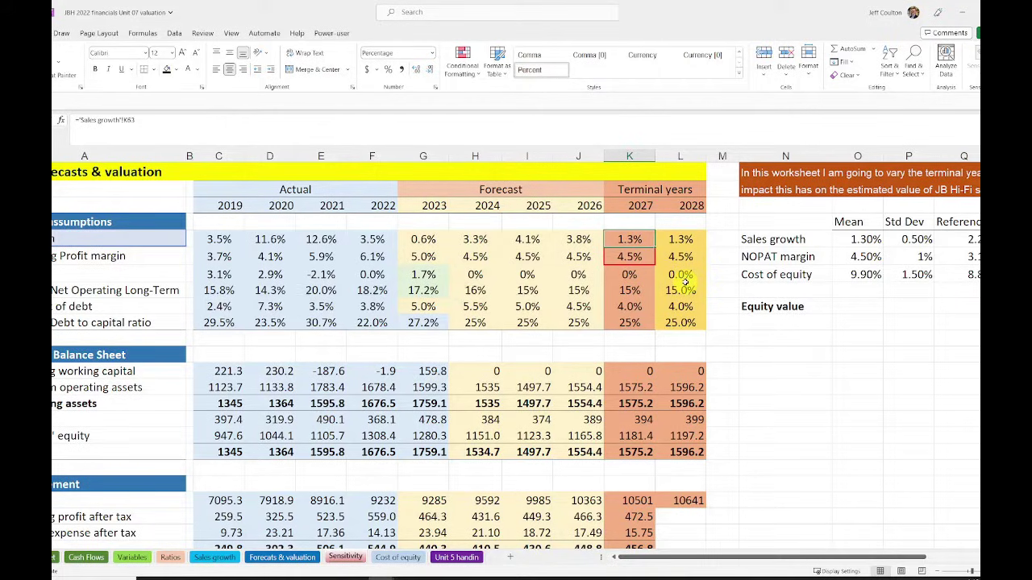
type("=")
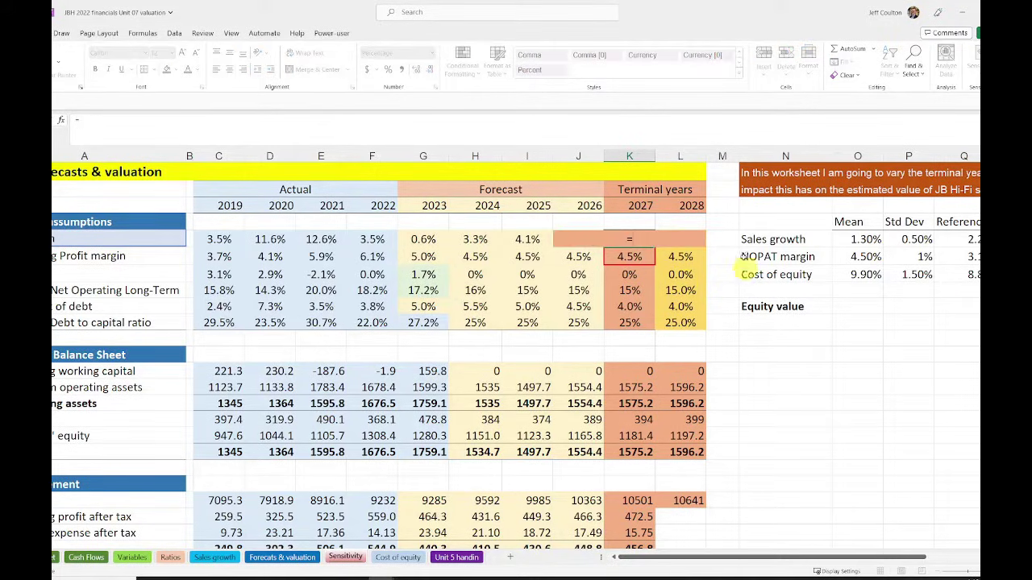
left_click(961, 240)
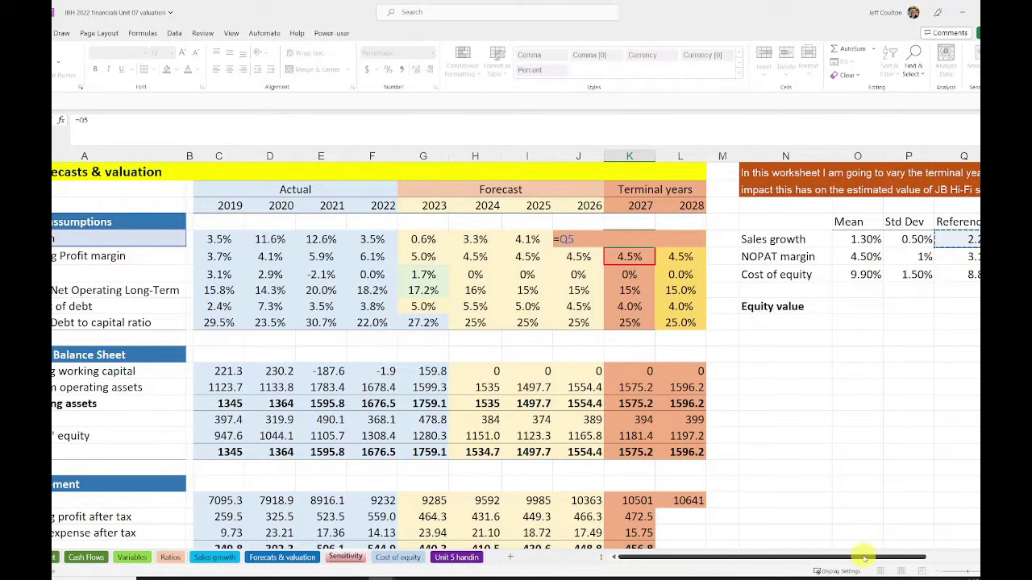
left_click_drag(865, 557, 868, 556)
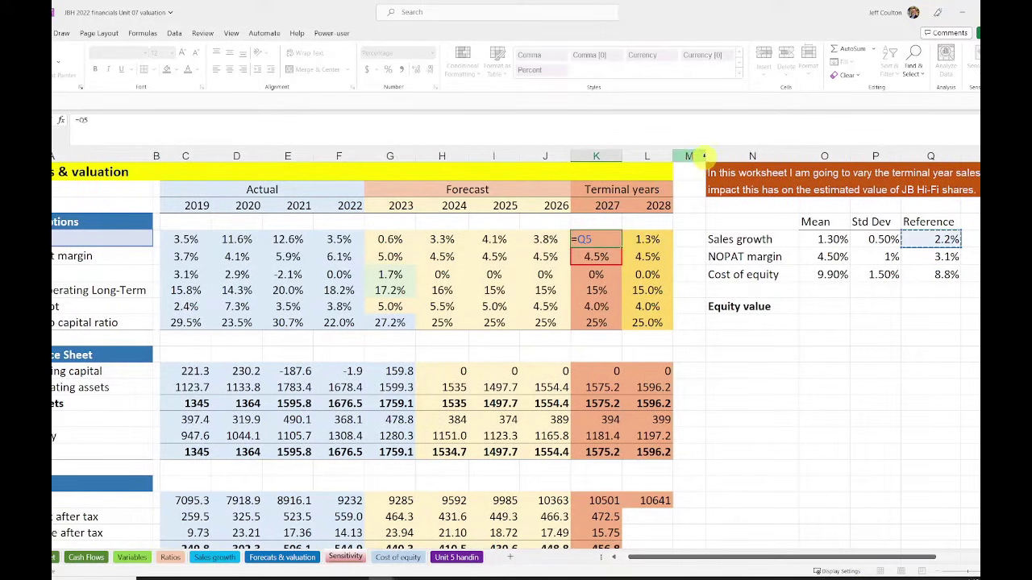
key("ctrl+Return")
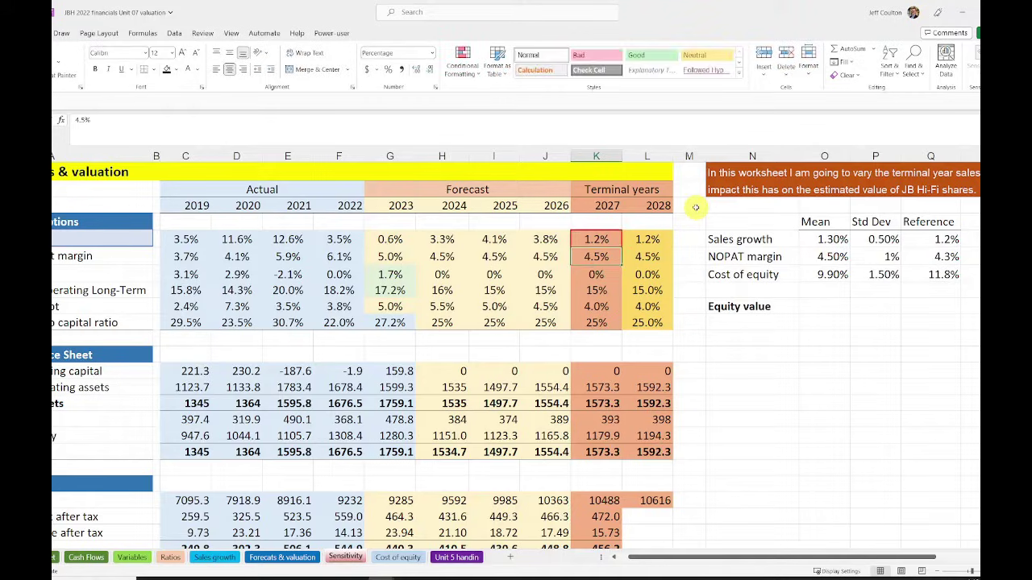
left_click_drag(706, 156, 691, 155)
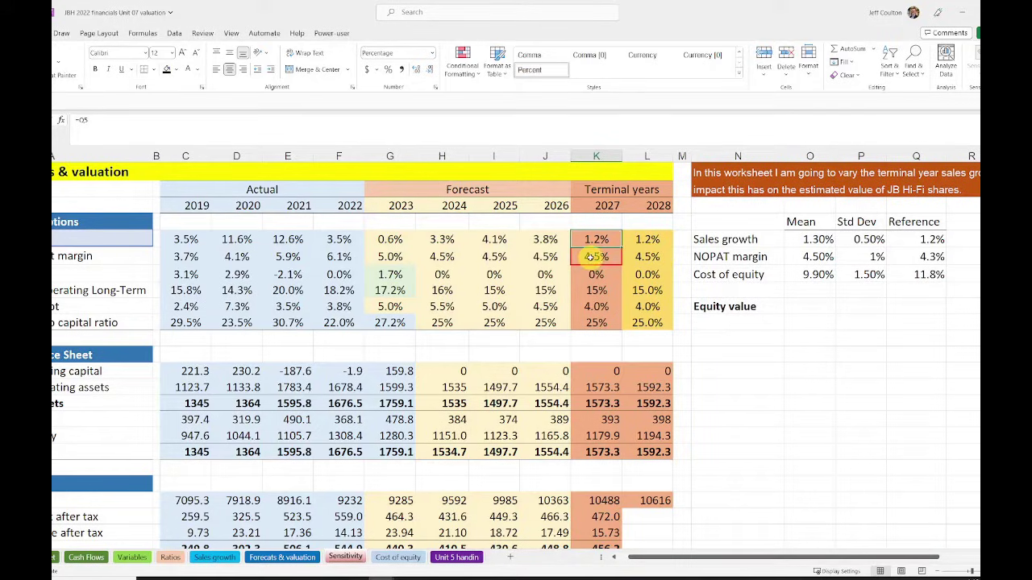
Link the 2027 terminal margin to the NOPAT margin Reference value
left_click(597, 258)
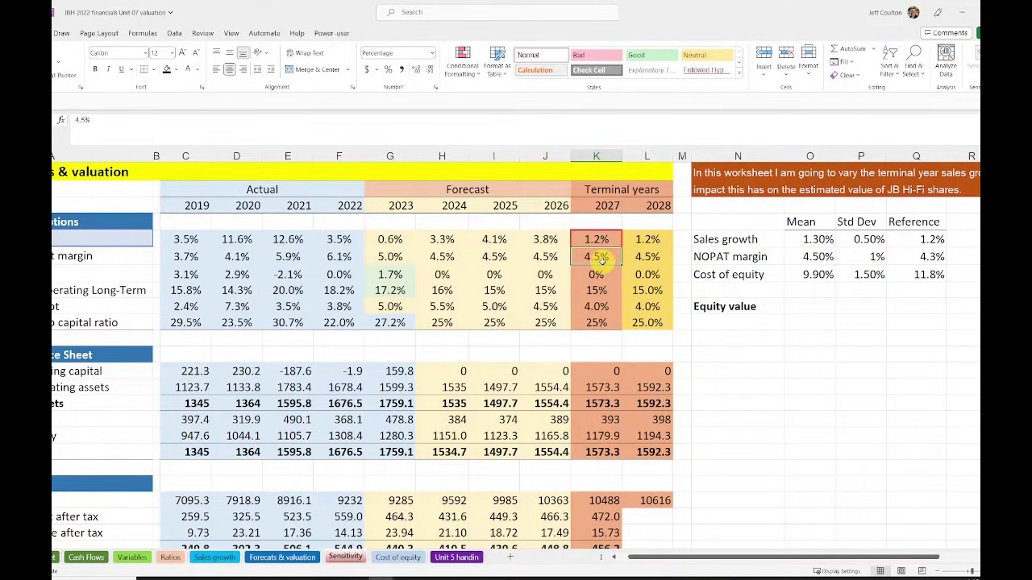
type("=")
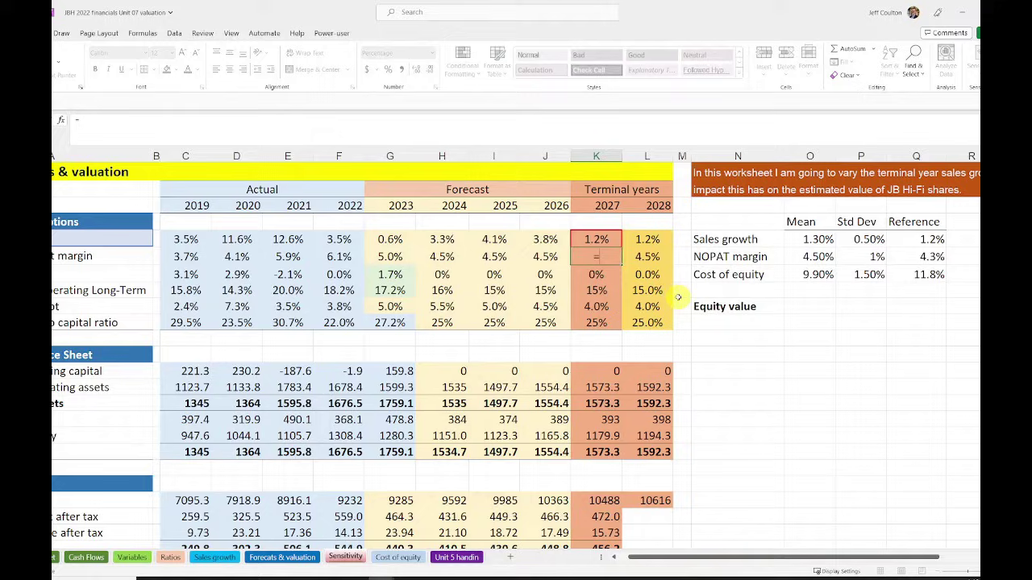
left_click(916, 258)
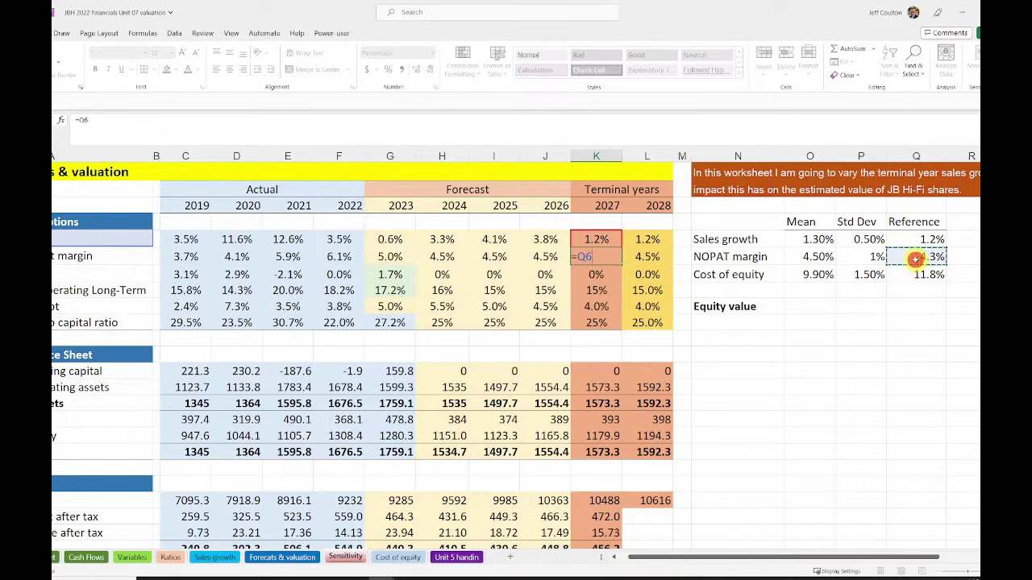
key("Return")
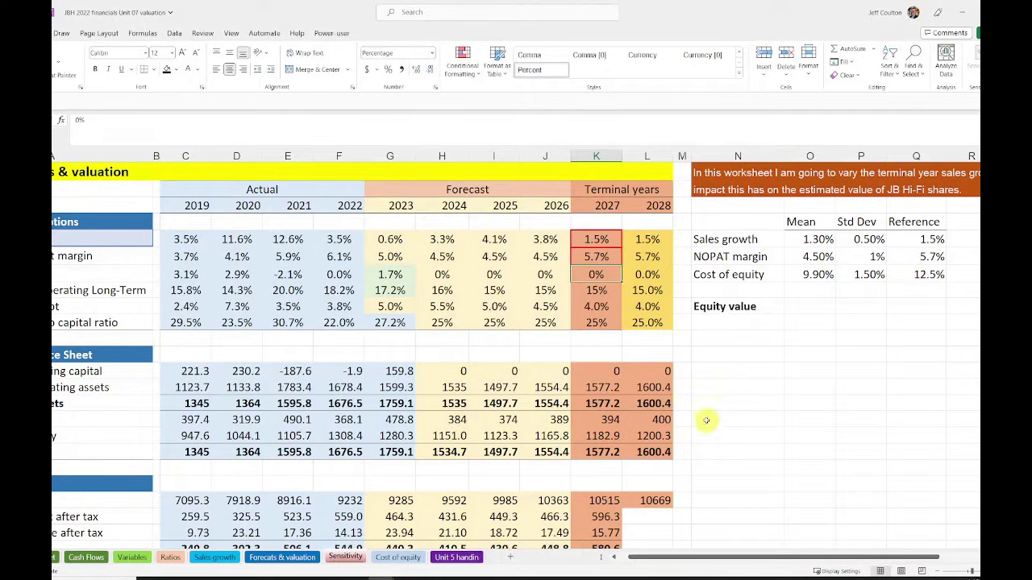
Link the model's cost of equity to the Reference cost of equity (=Q7)
scroll(698, 428, "down", 5)
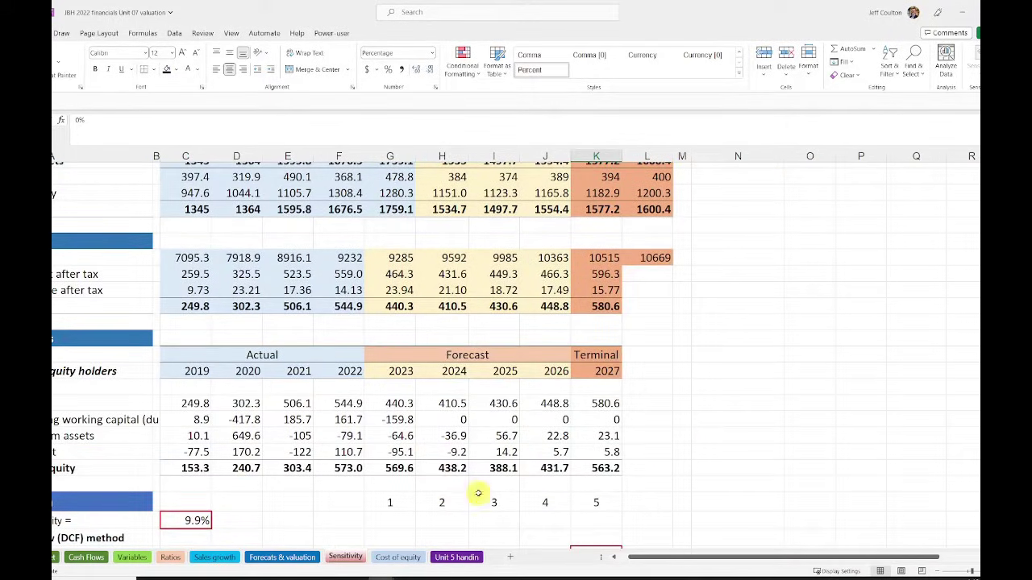
left_click(187, 520)
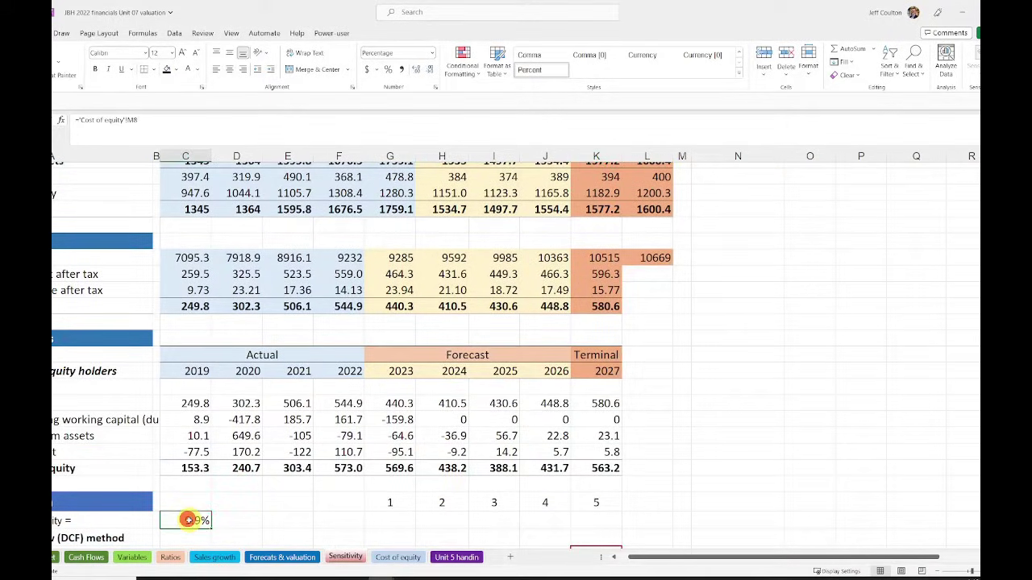
type("=")
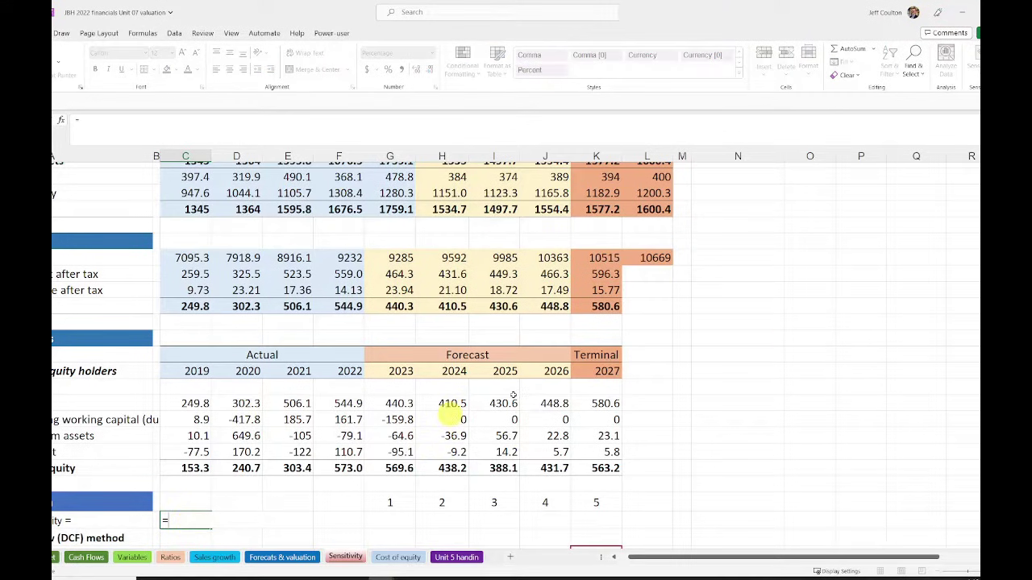
scroll(791, 338, "up", 5)
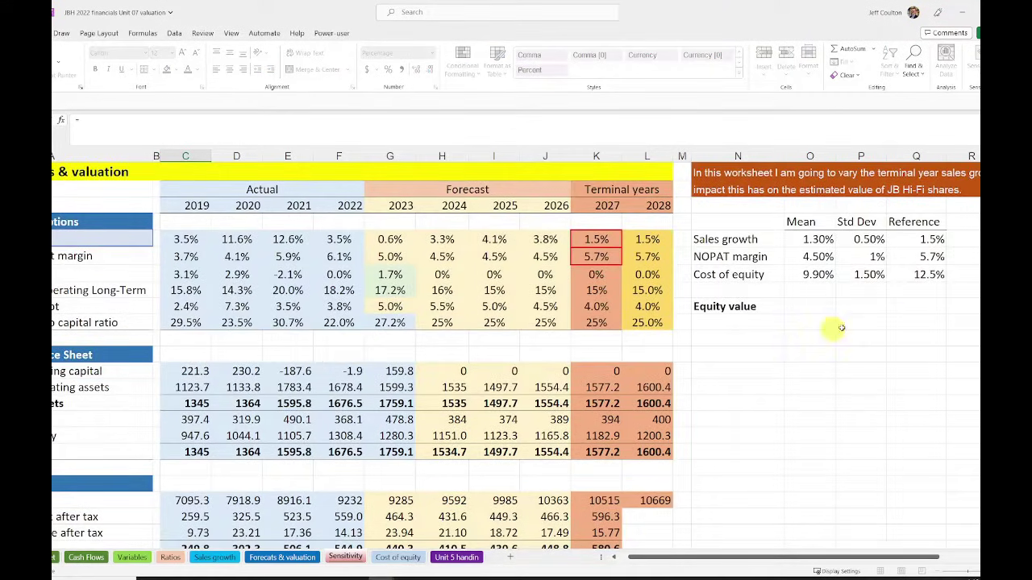
left_click(919, 274)
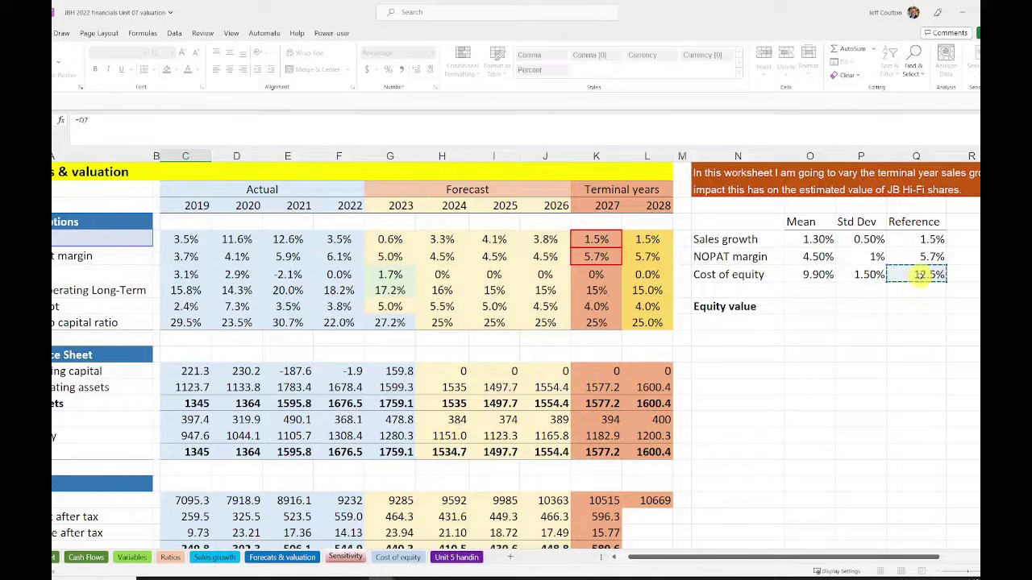
key("Return")
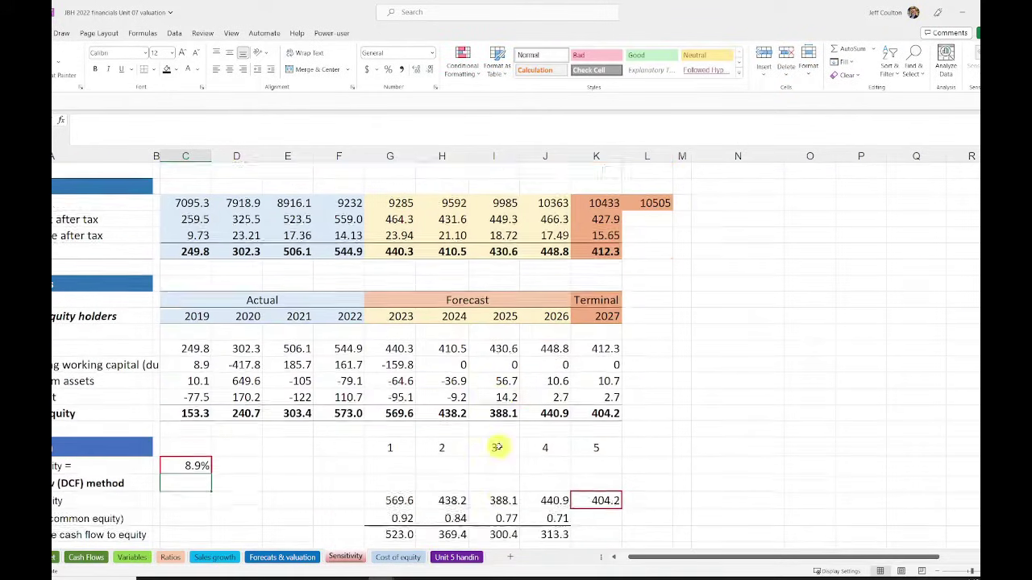
scroll(782, 349, "up", 3)
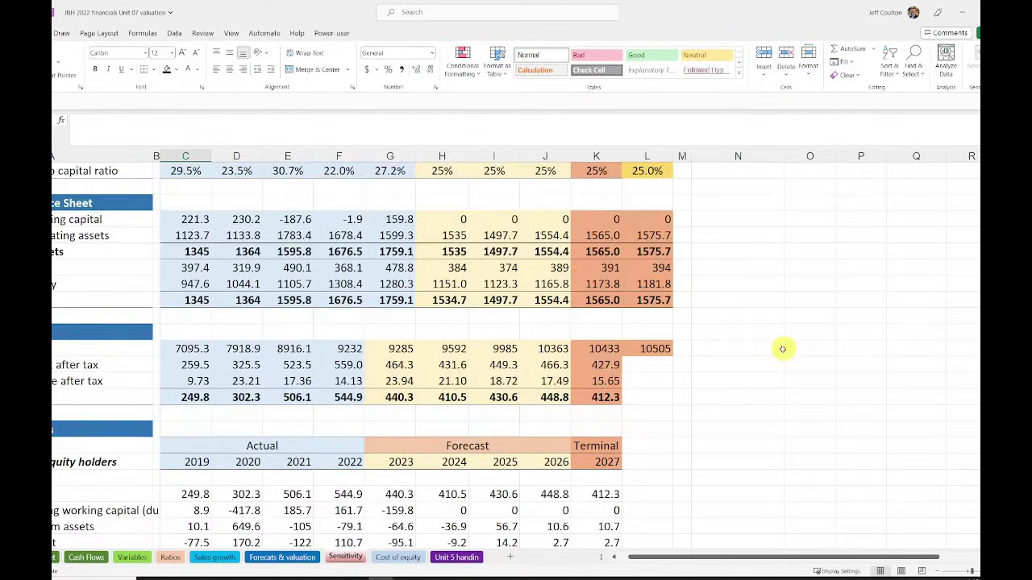
scroll(782, 349, "up", 3)
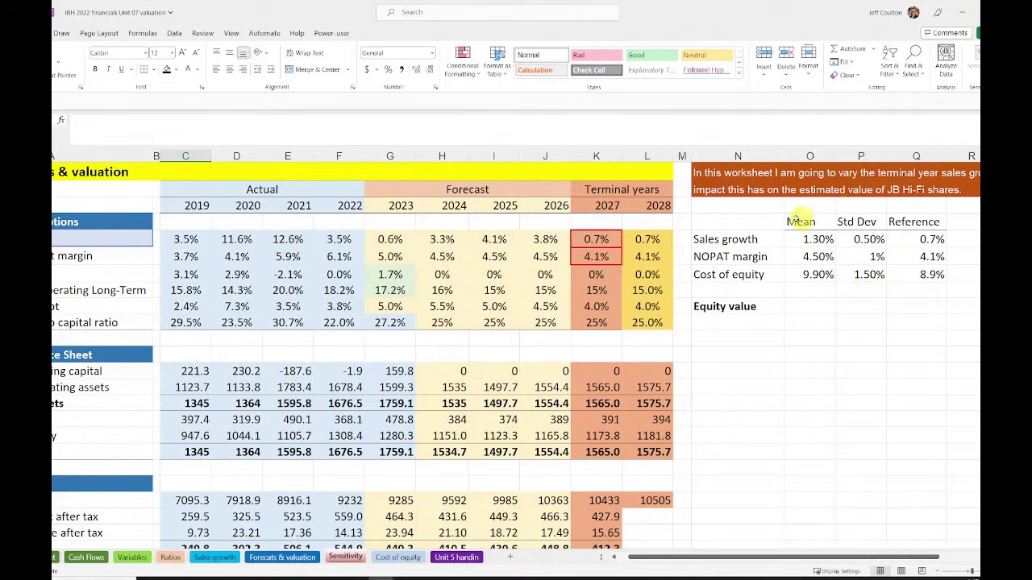
Set the sensitivity table's Equity value to =F49, the model's value per share ($33.43)
left_click(909, 307)
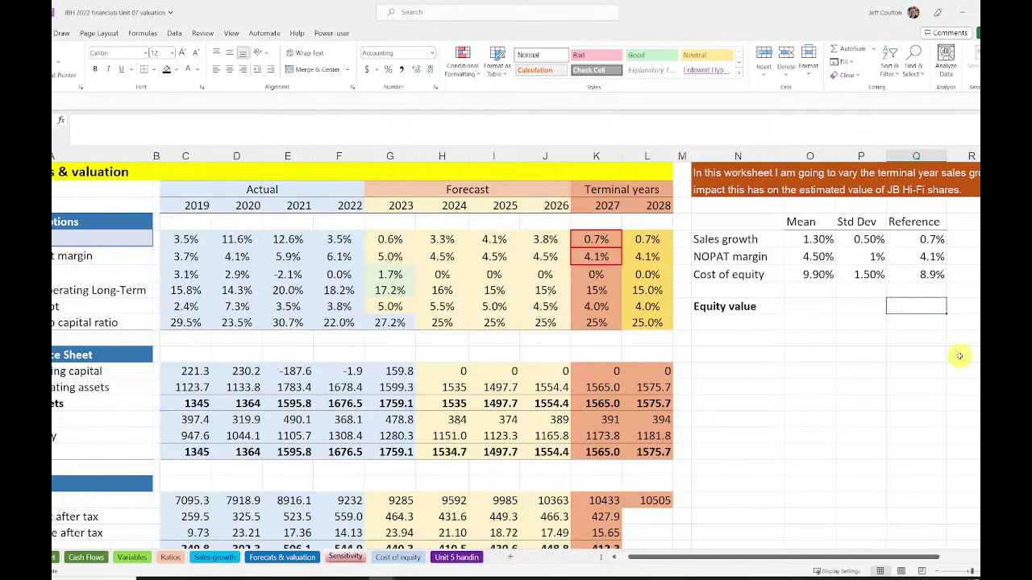
type("=")
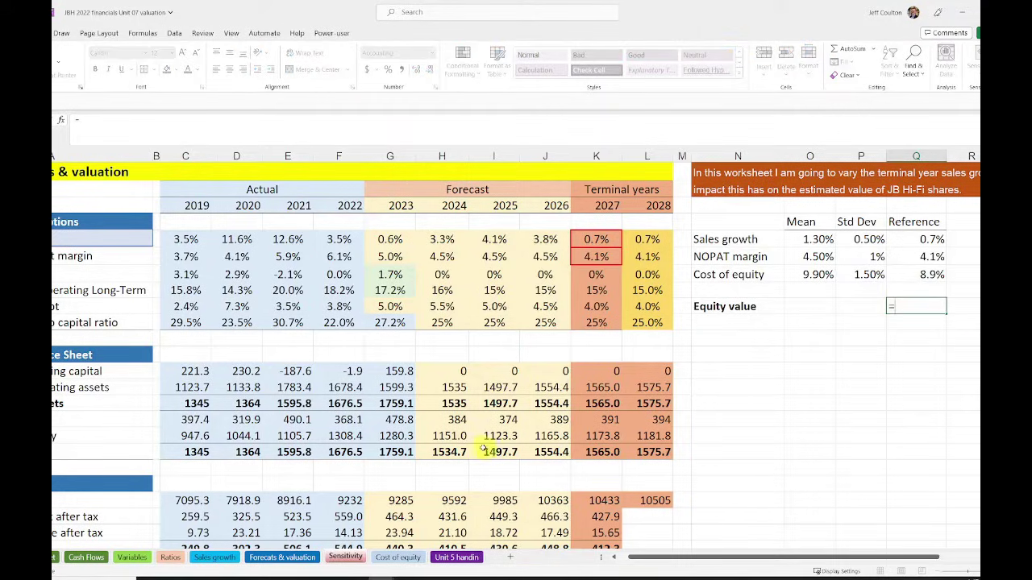
scroll(452, 445, "down", 4)
scroll(438, 435, "down", 7)
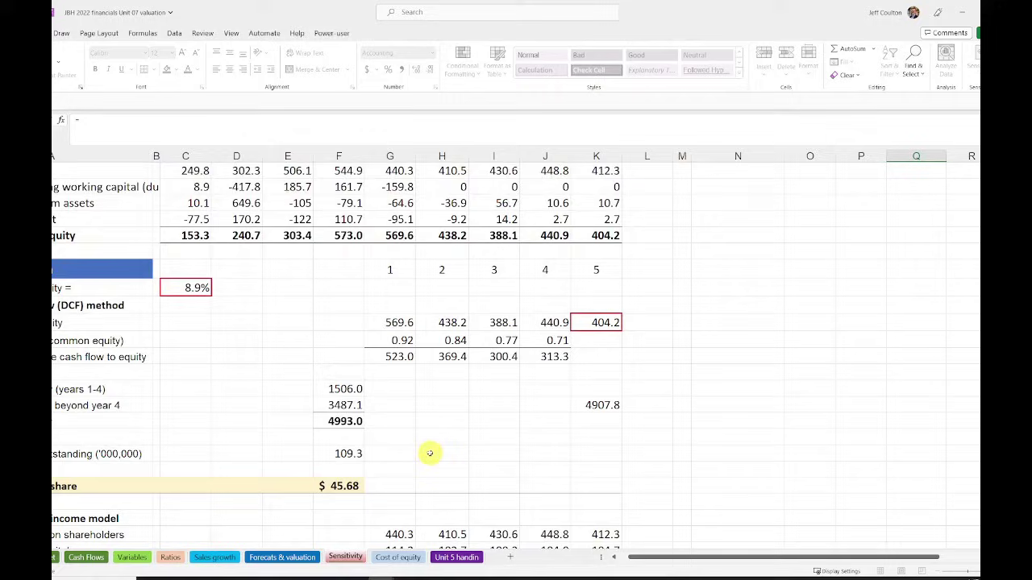
left_click(344, 437)
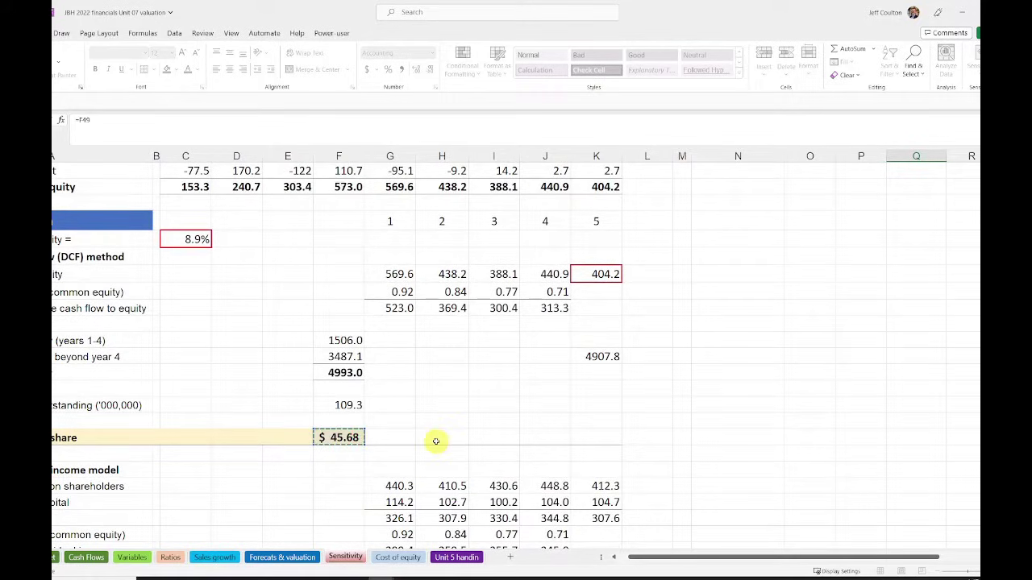
left_click_drag(689, 557, 673, 559)
key("Return")
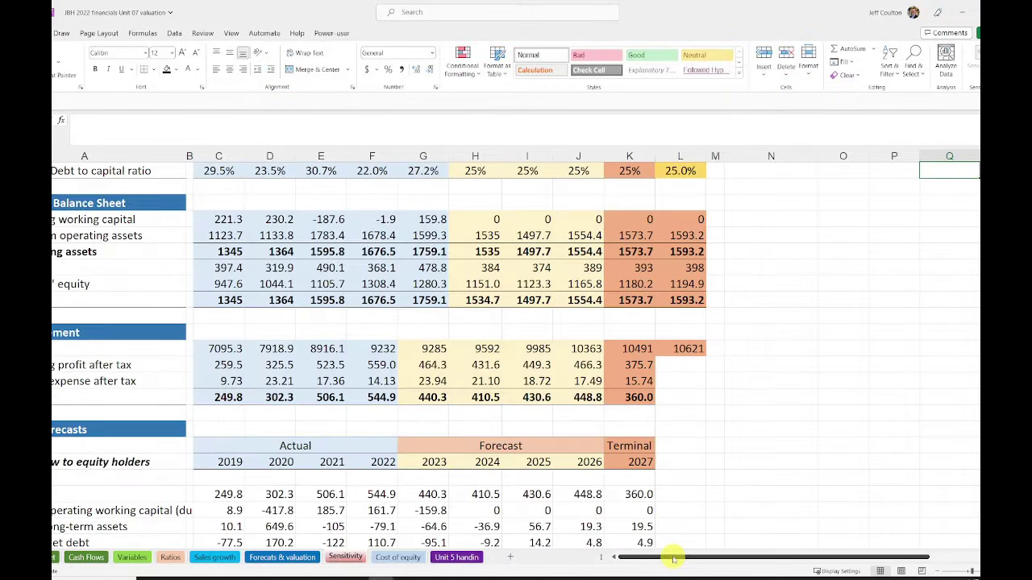
left_click_drag(766, 556, 855, 553)
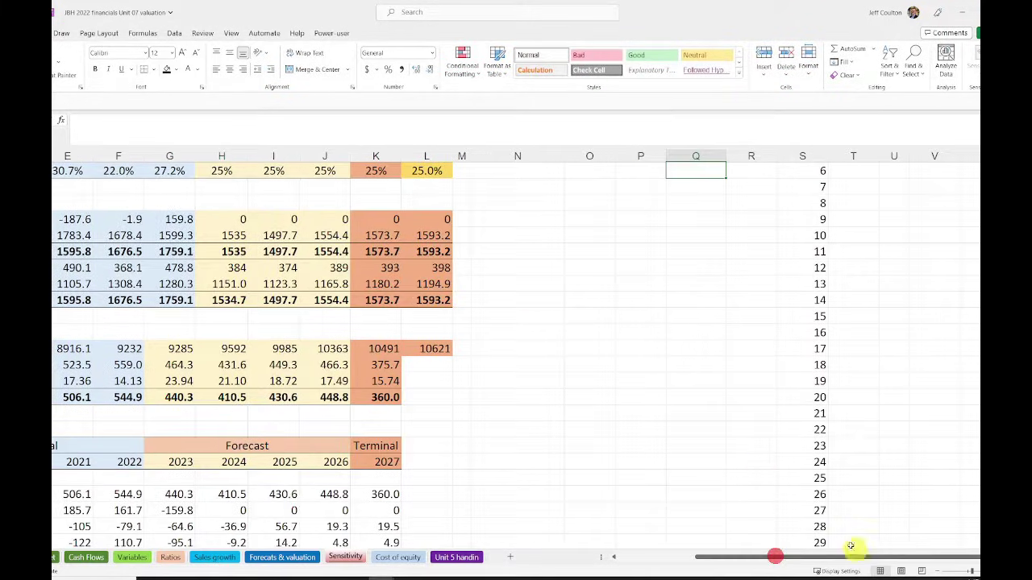
scroll(747, 457, "up", 3)
left_click(694, 305)
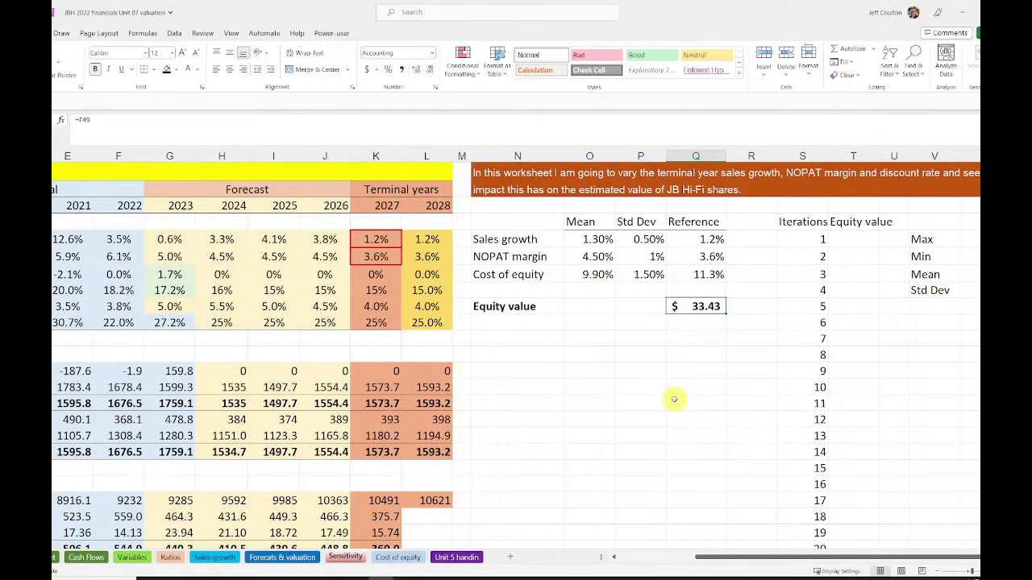
scroll(675, 416, "right", 2)
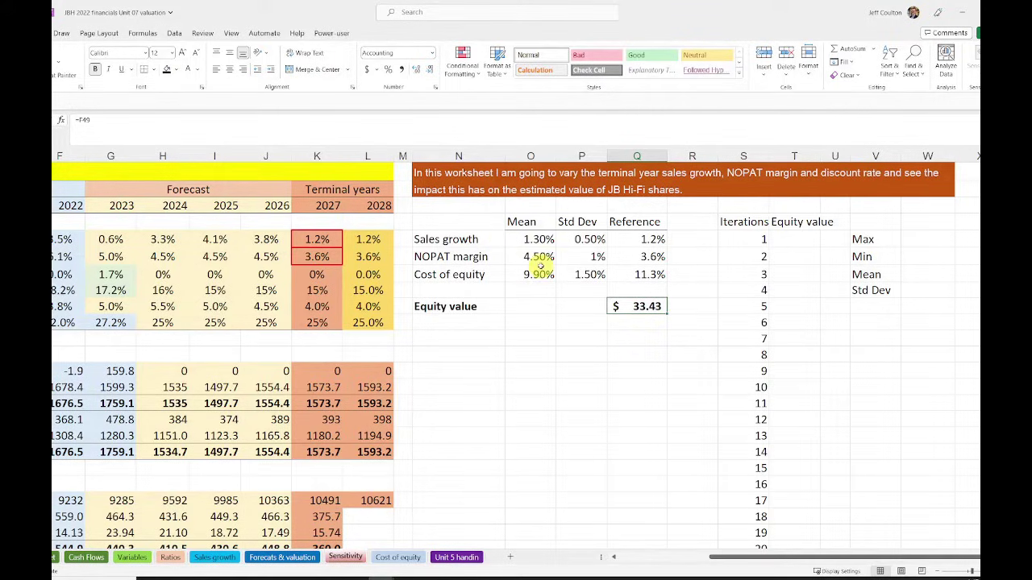
Set iteration 1's Equity value to =Q9 and fill the iterations down to 1000
left_click(791, 239)
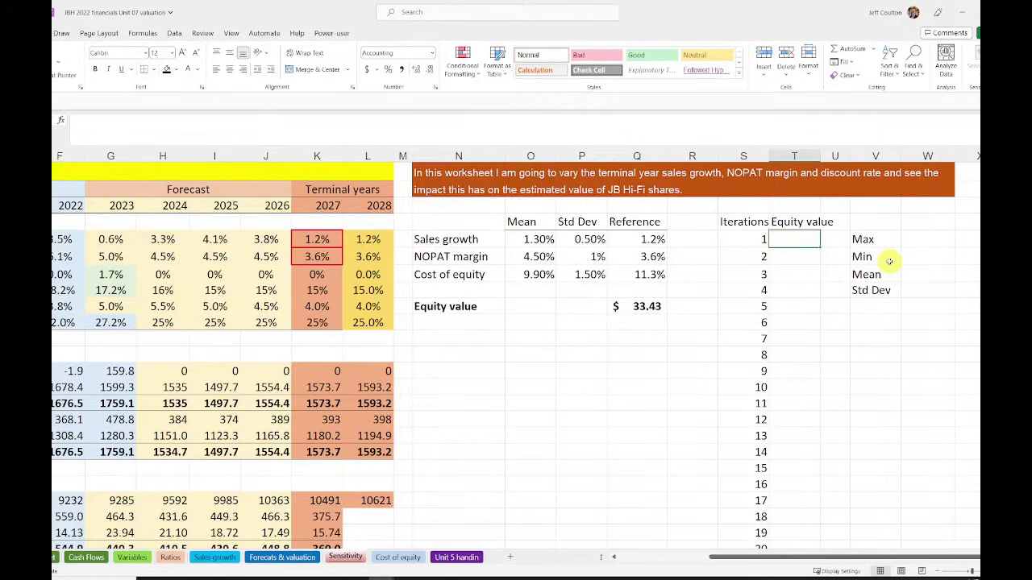
type("=")
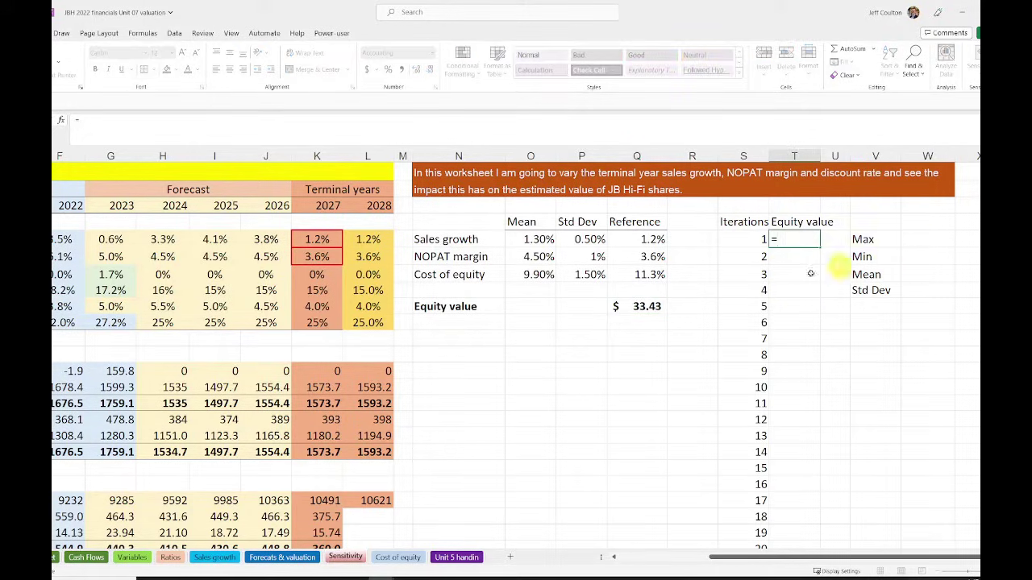
left_click(631, 306)
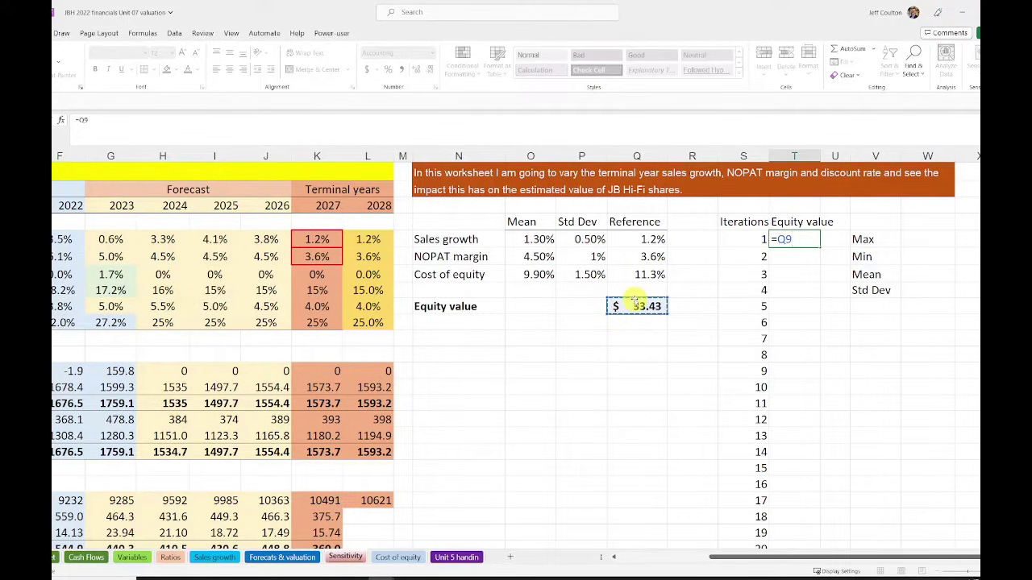
key("Return")
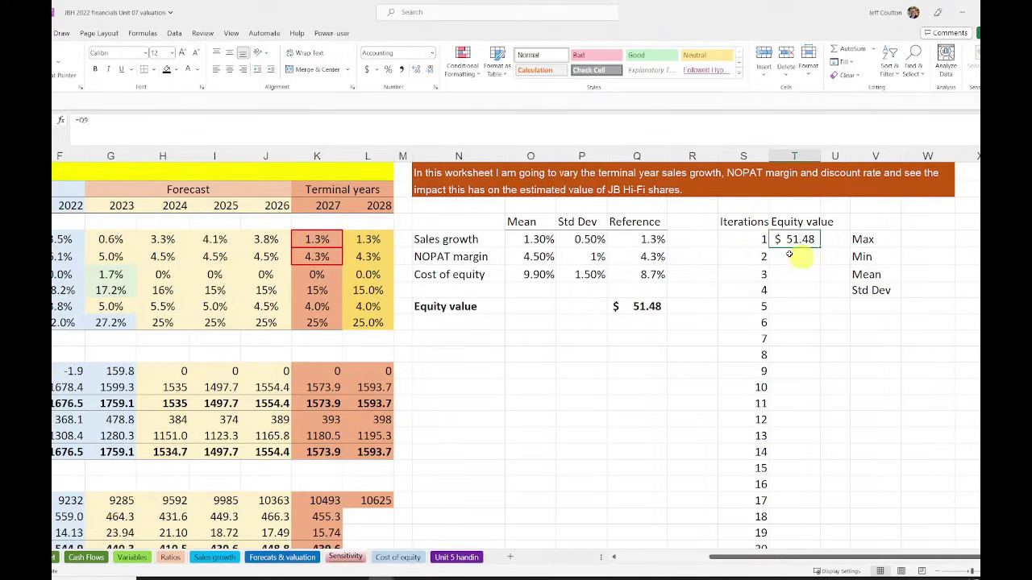
left_click_drag(744, 239, 788, 238)
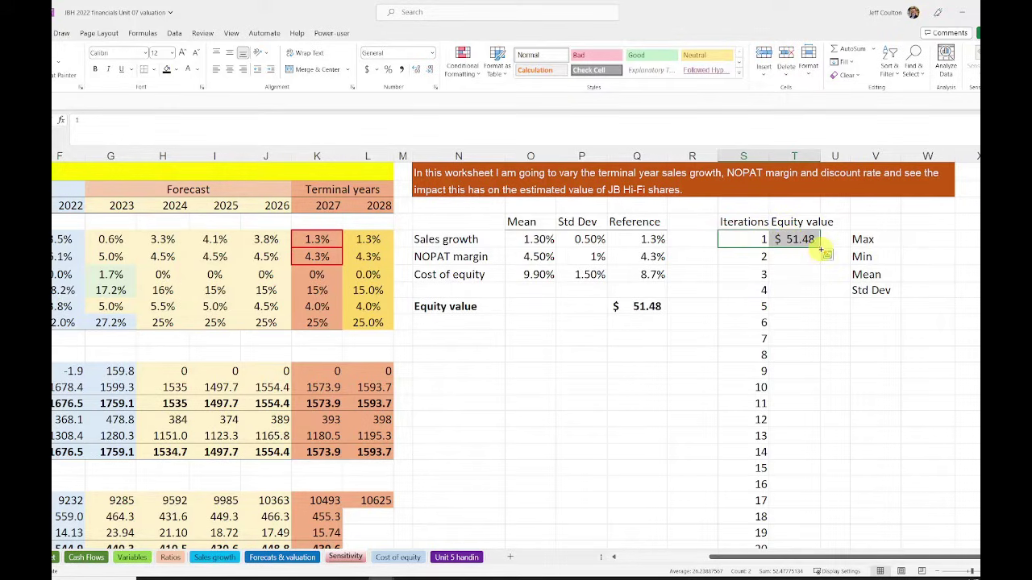
left_click_drag(821, 252, 831, 518)
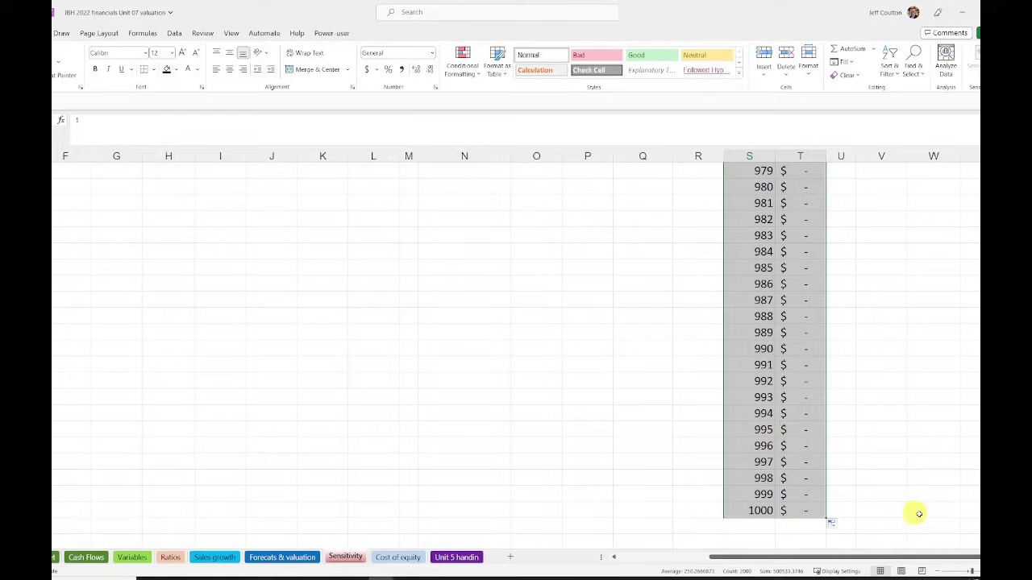
Create a Data Table over the iterations using blank cell W11 as the column input
scroll(516, 349, "up", 20)
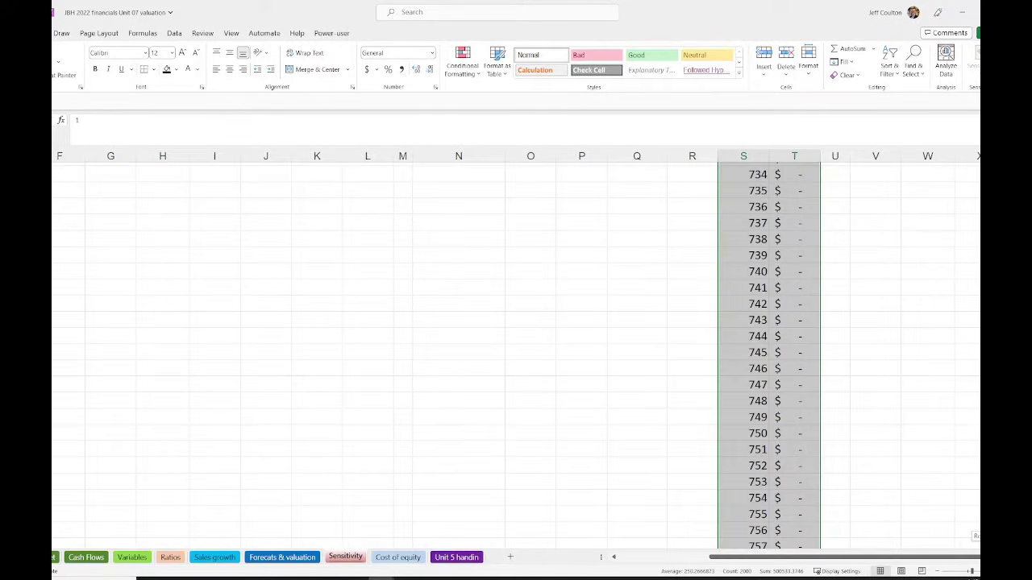
scroll(516, 350, "up", 20)
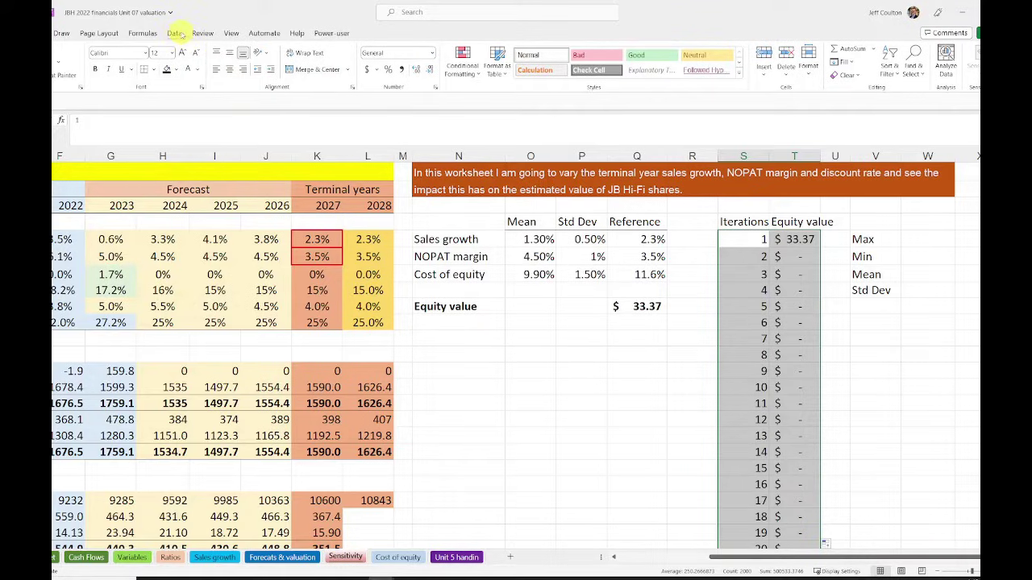
left_click(174, 33)
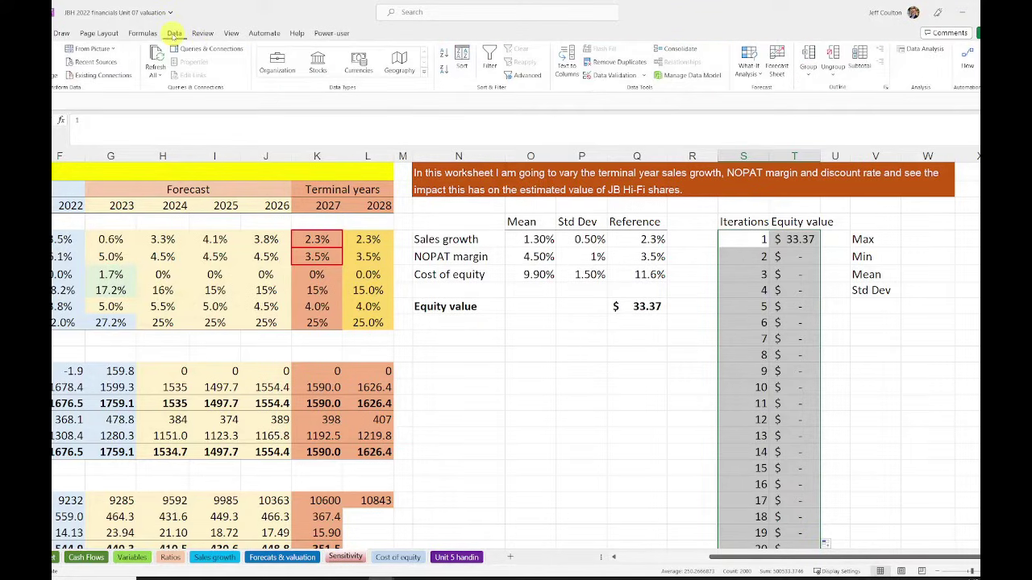
left_click(750, 66)
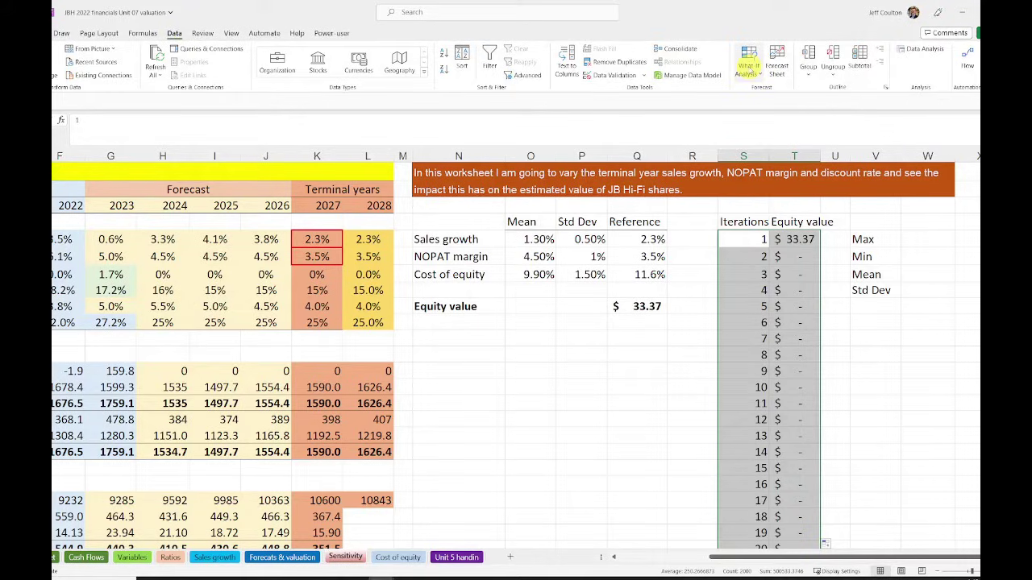
left_click(749, 68)
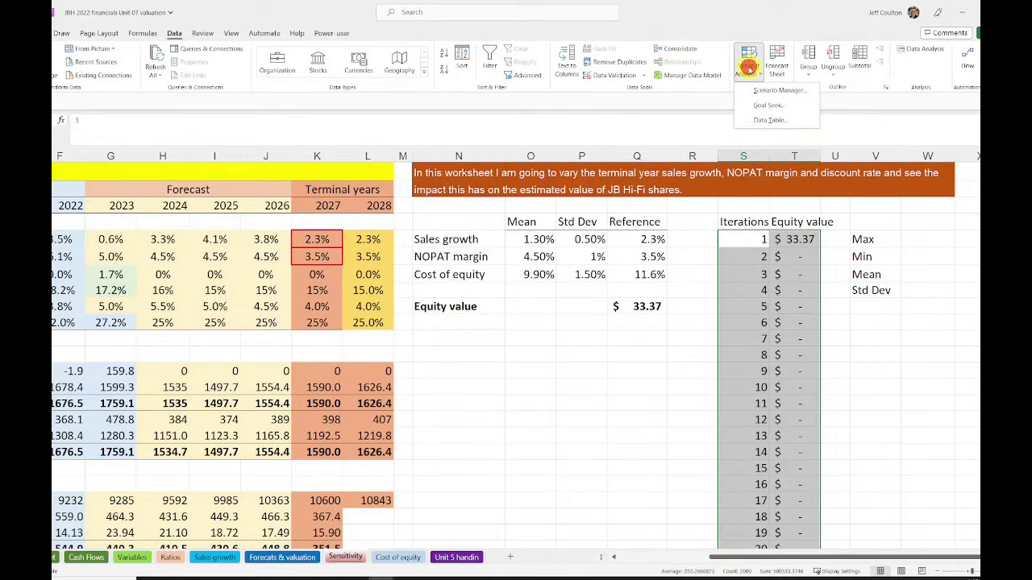
left_click(769, 120)
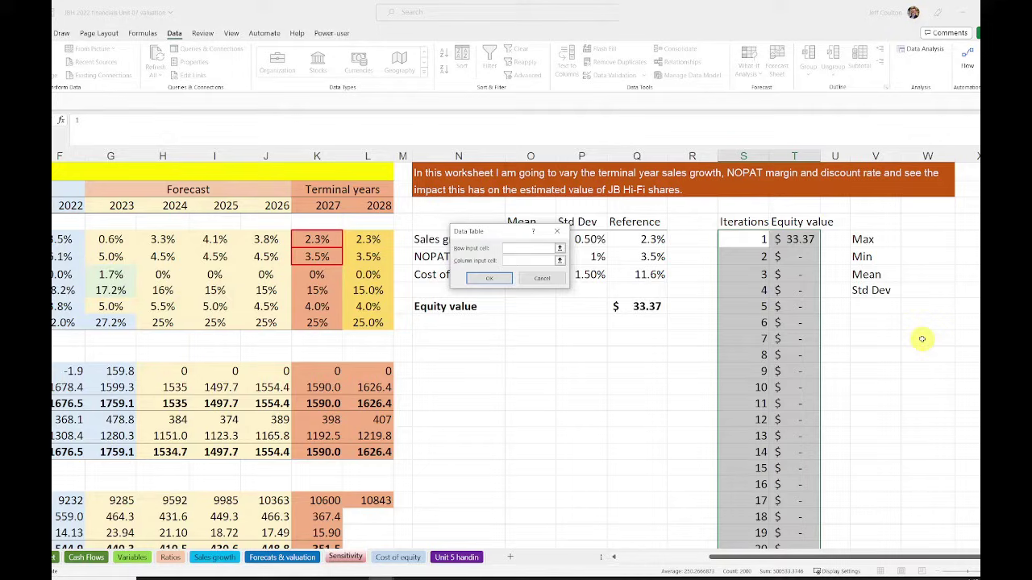
left_click(925, 337)
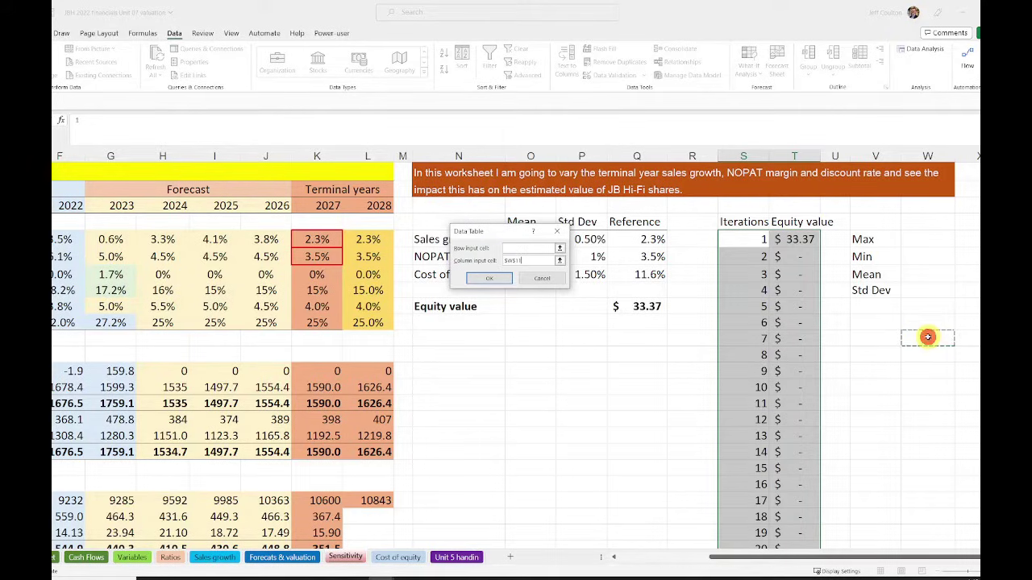
left_click(488, 279)
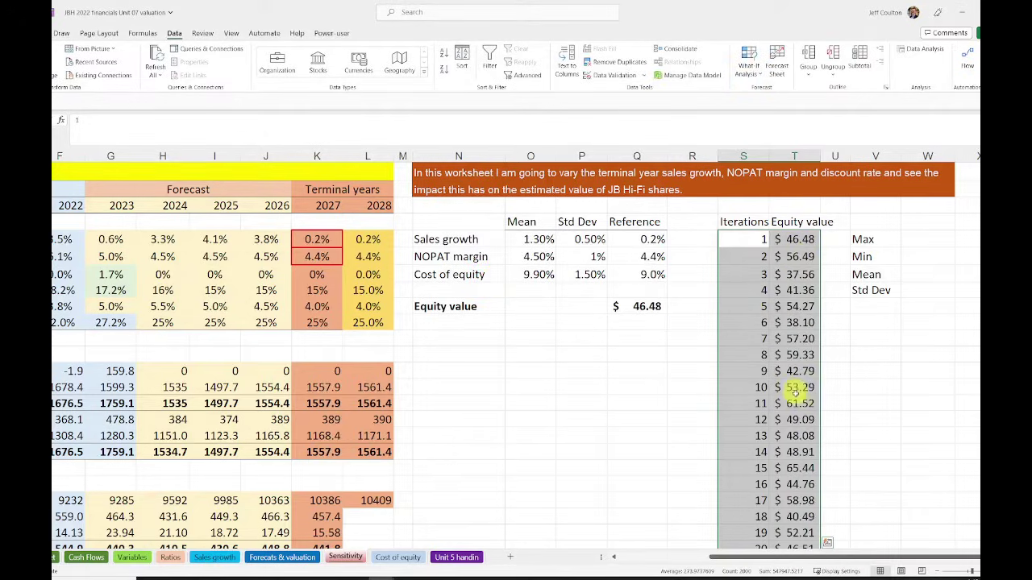
scroll(793, 397, "down", 11)
scroll(793, 397, "down", 3)
scroll(794, 395, "up", 12)
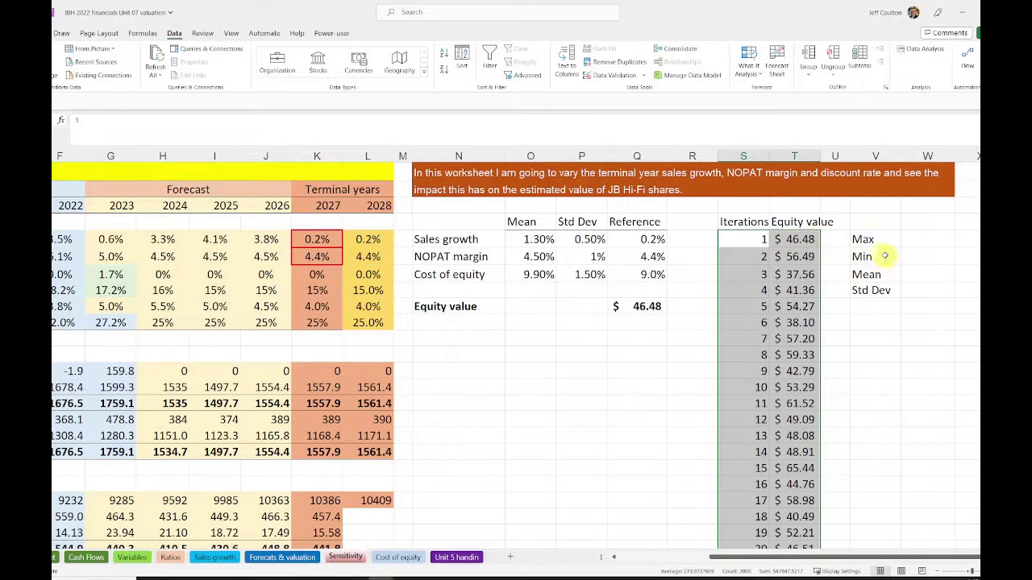
Enter =MAX(T5:T1004) and =MIN(T5:T1004) beside the Max and Min labels
left_click(923, 238)
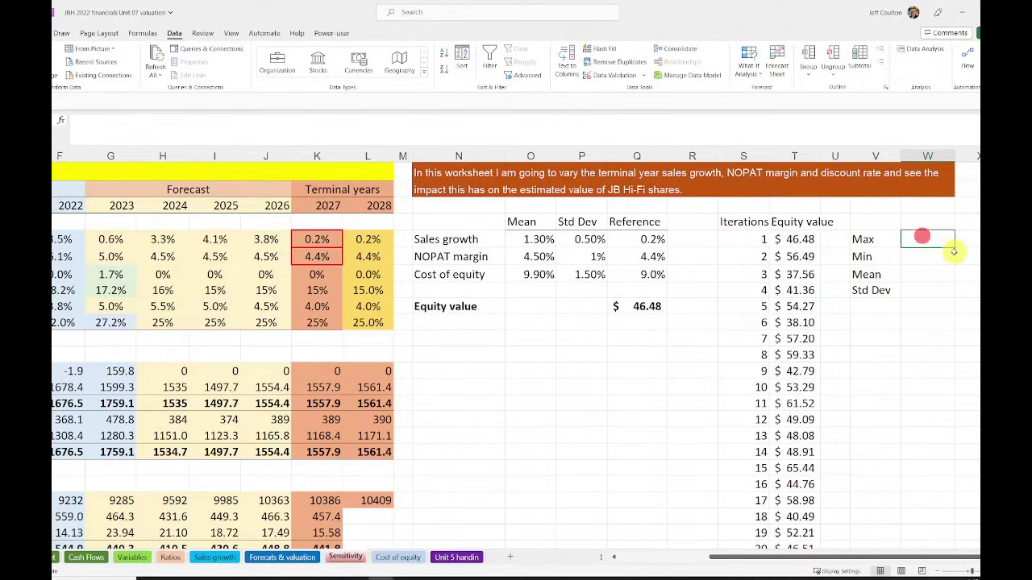
type("=")
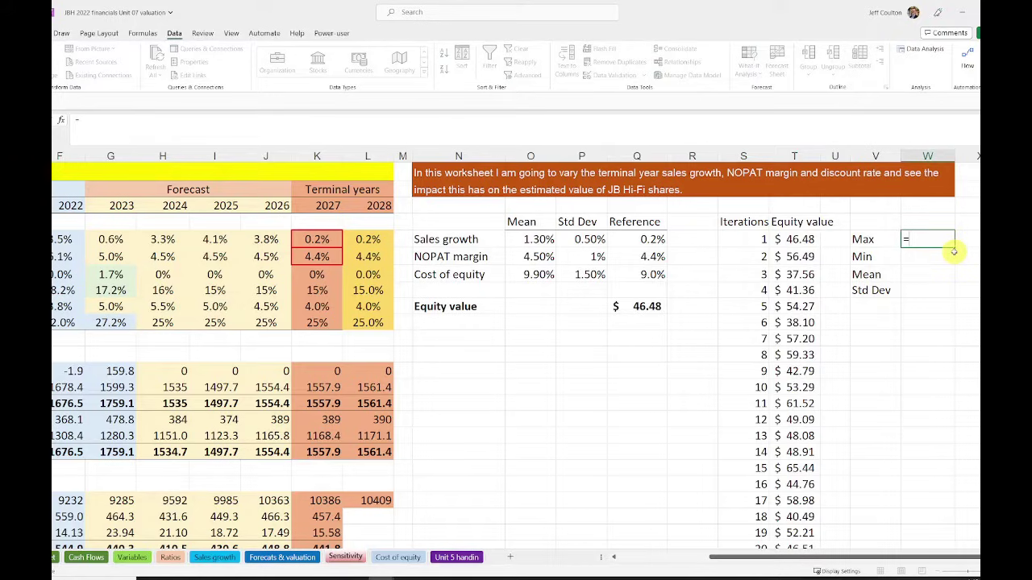
type("MAX(")
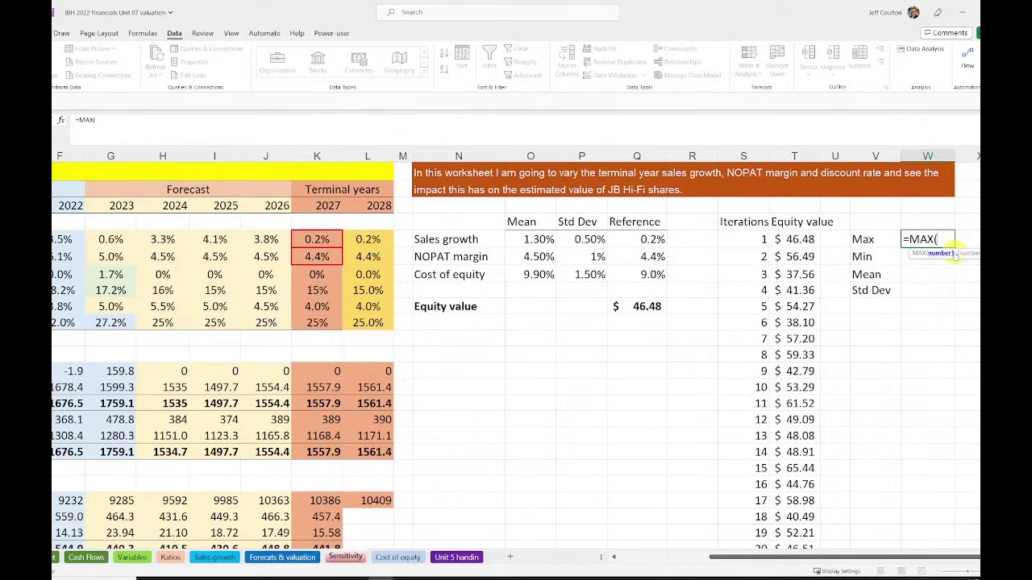
type("T")
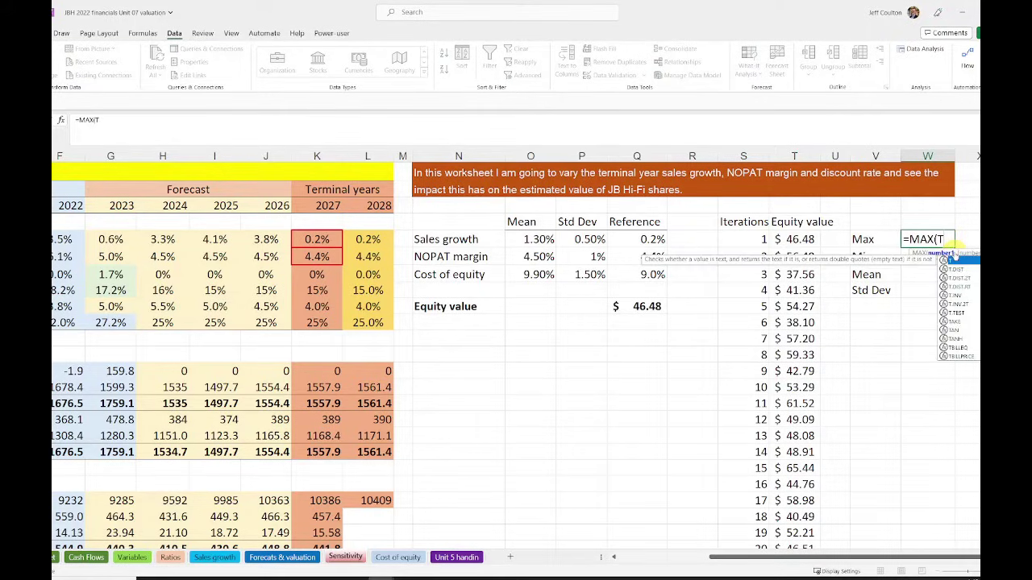
type("5:T1004)")
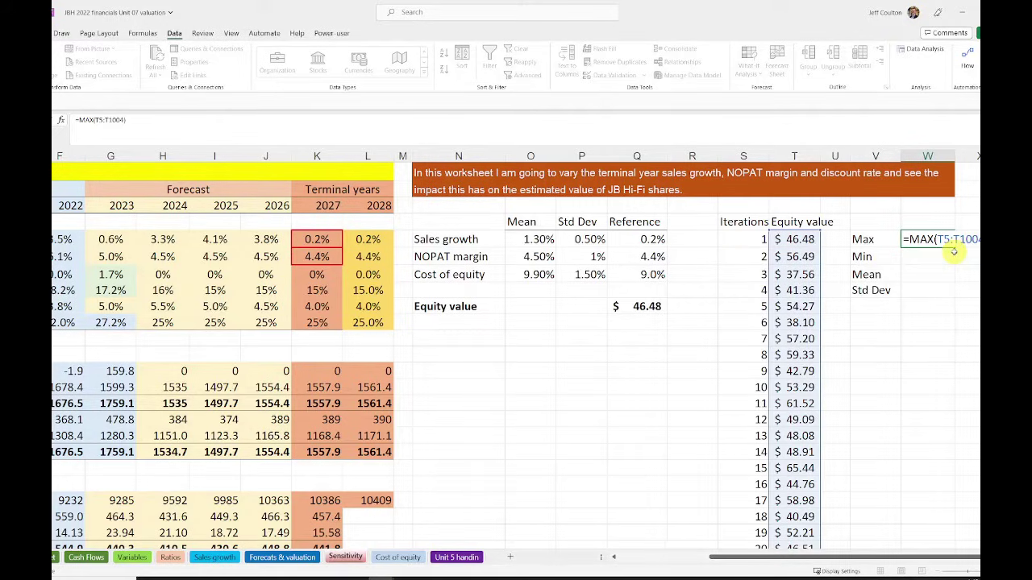
key("Return")
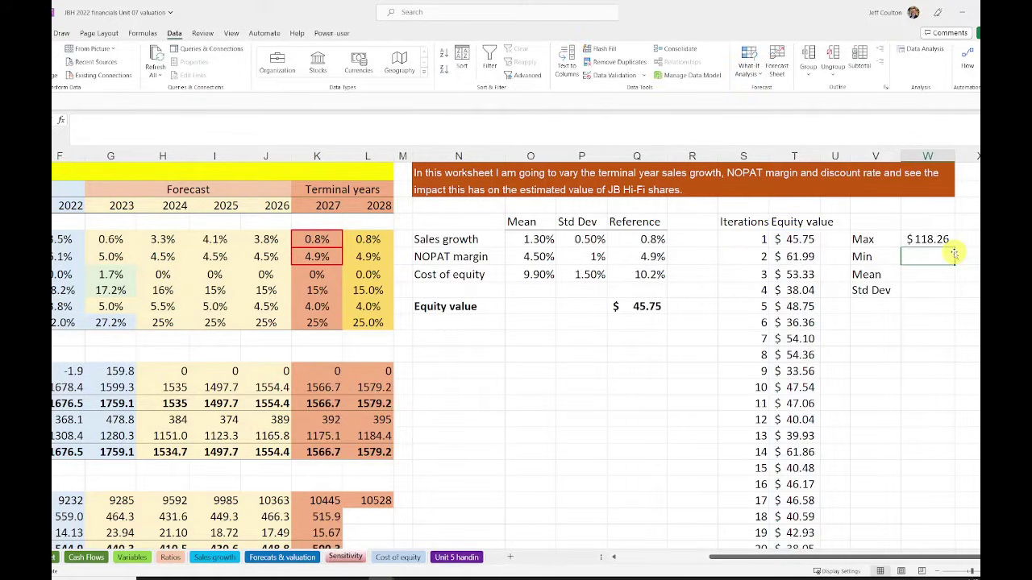
type("=MIN")
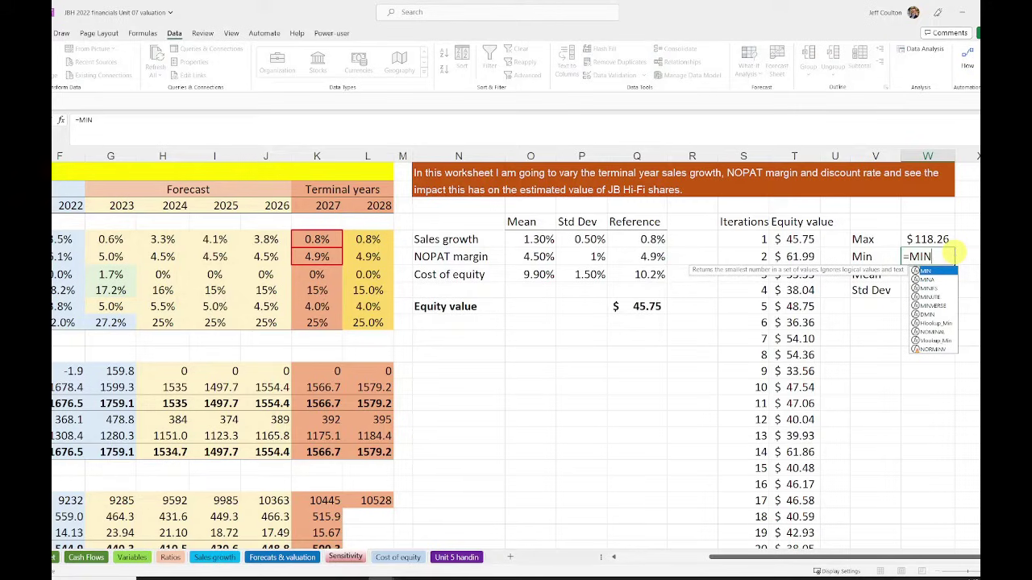
type("(")
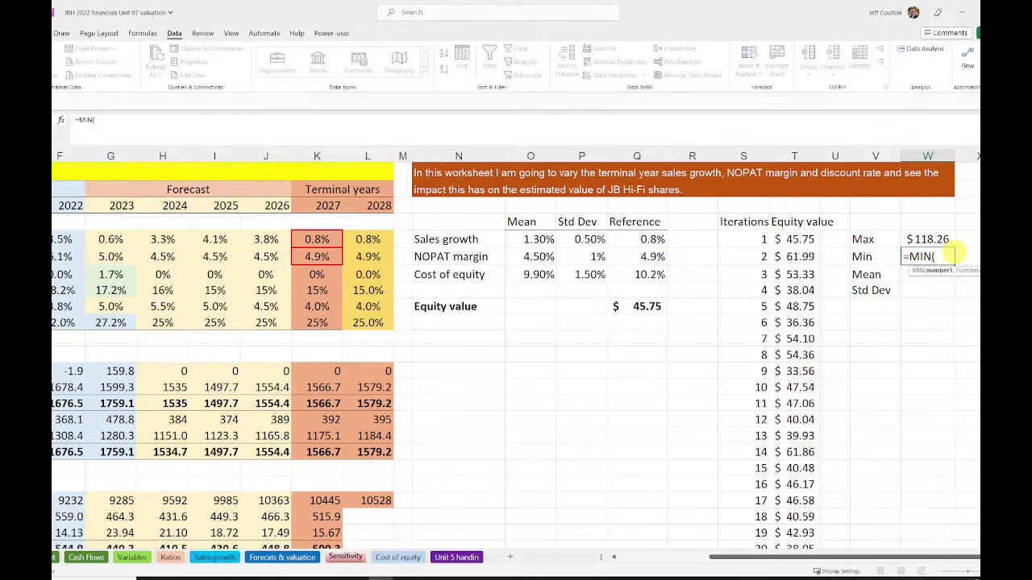
type("T5:T")
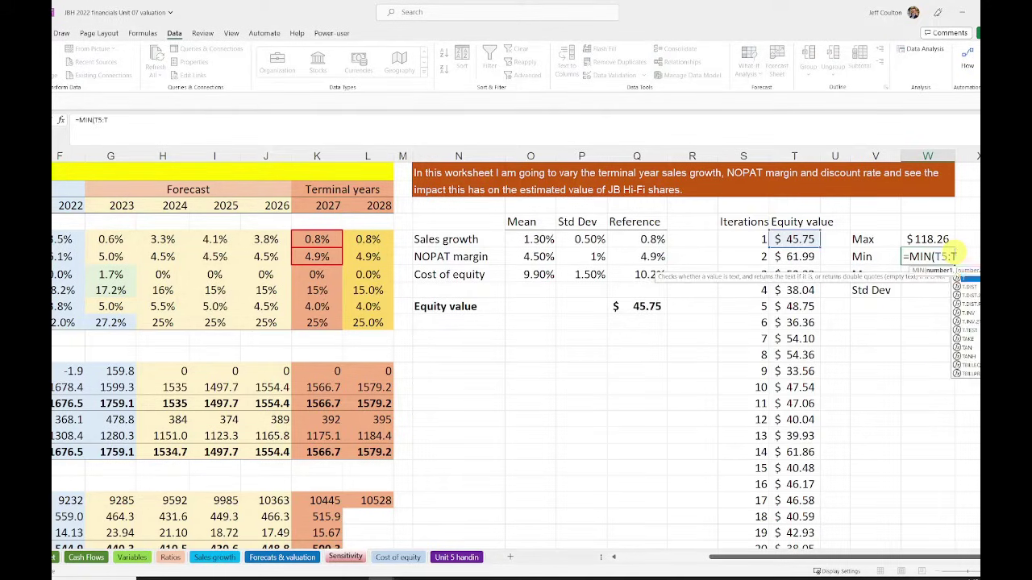
type("1004")
key("Return")
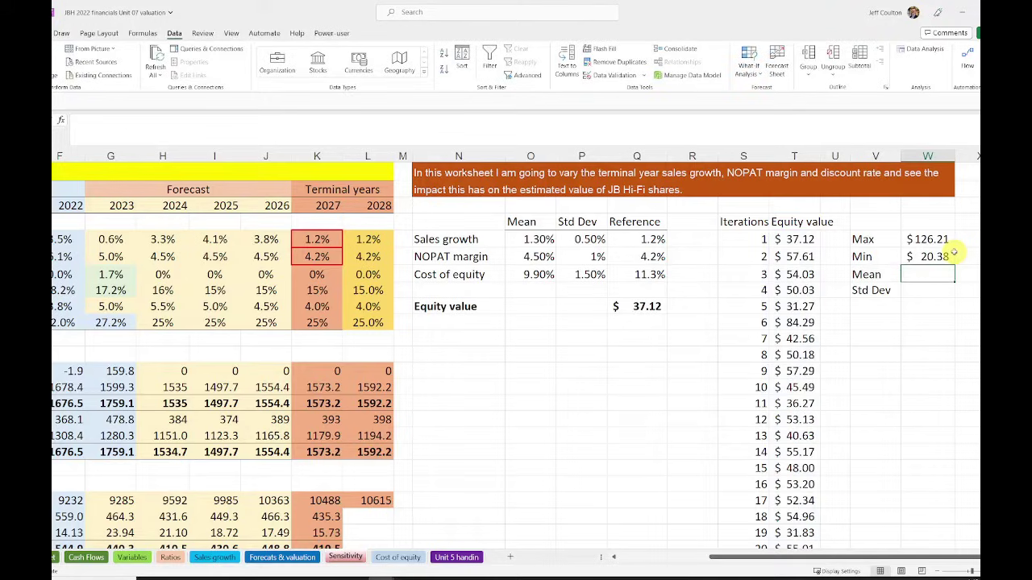
left_click(951, 256)
Enter =AVERAGE(T5:T1004) and =STDEV.P(T5:T1004) beside the Mean and Std Dev labels
key("Down")
type("=AVER")
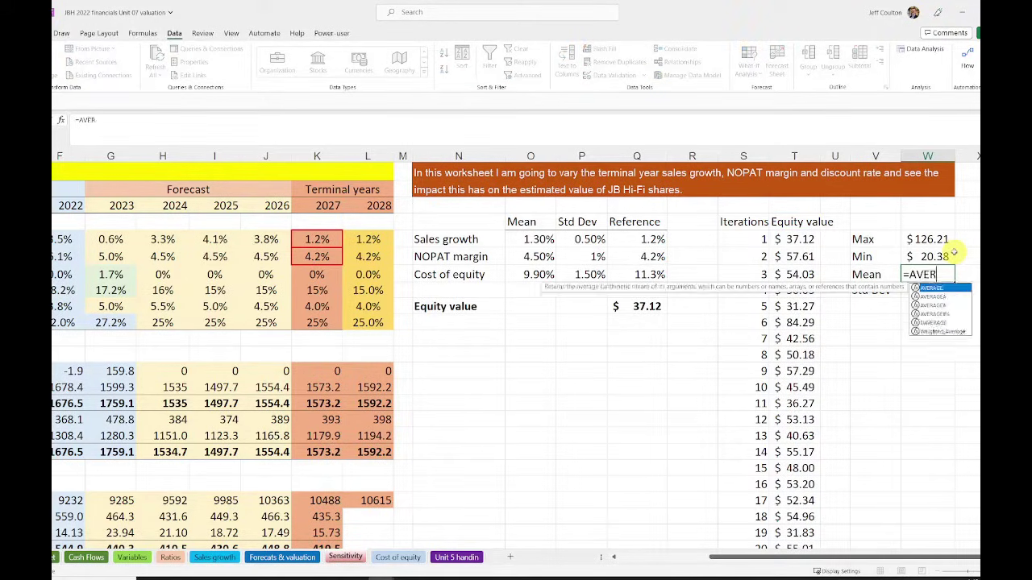
type("AGE(T")
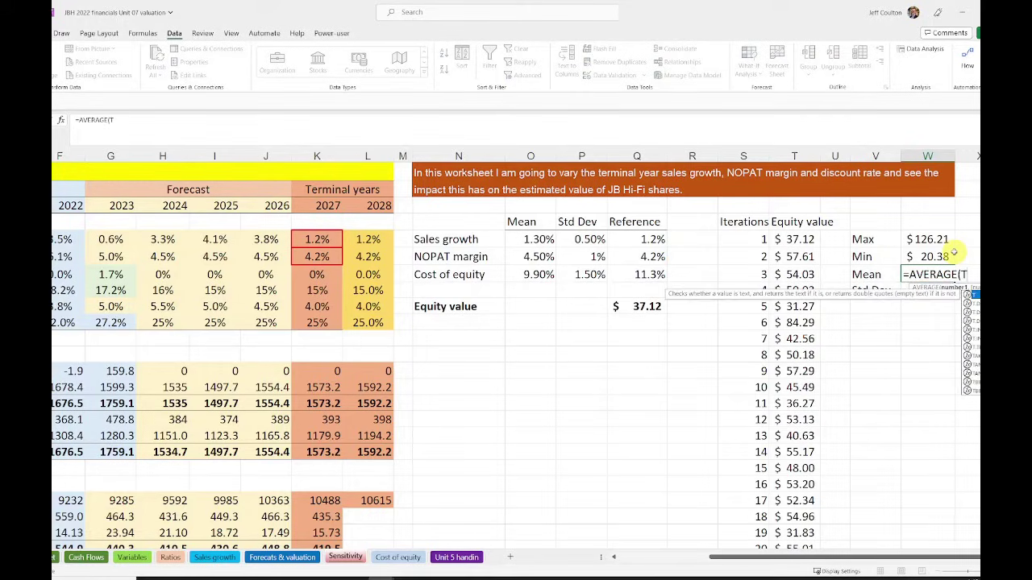
type("5:T1004")
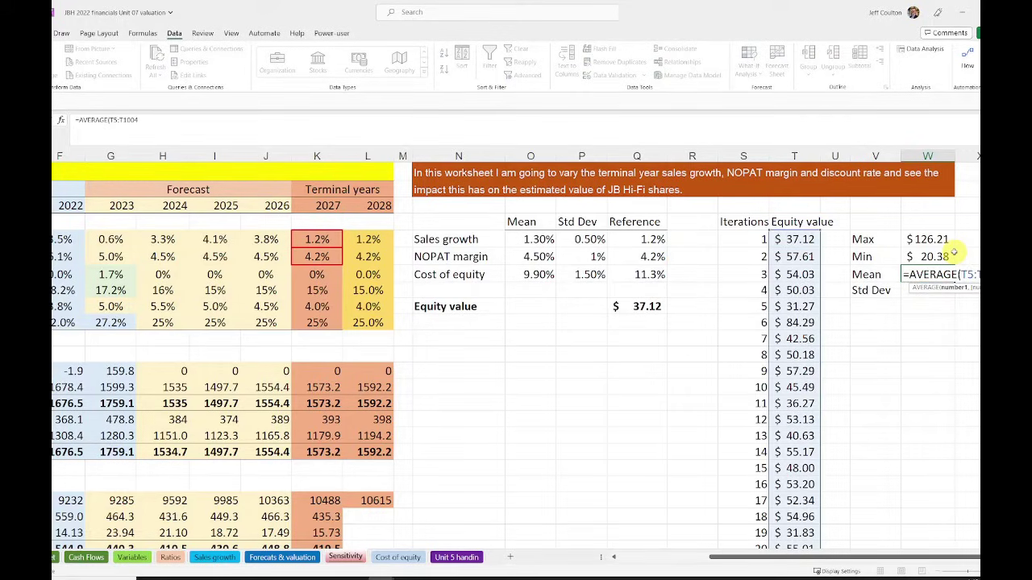
key("Return")
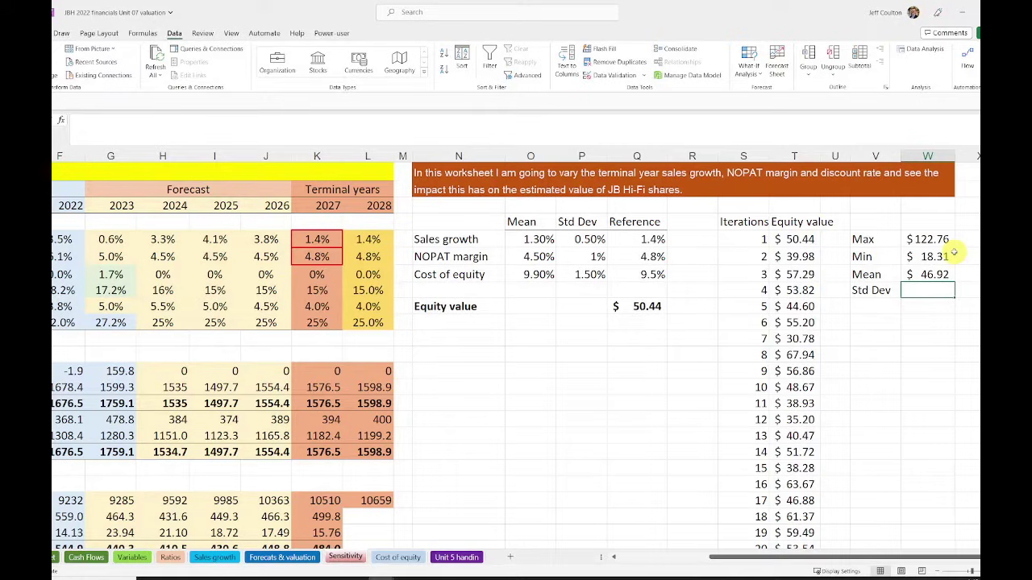
type("=STDEV.P(")
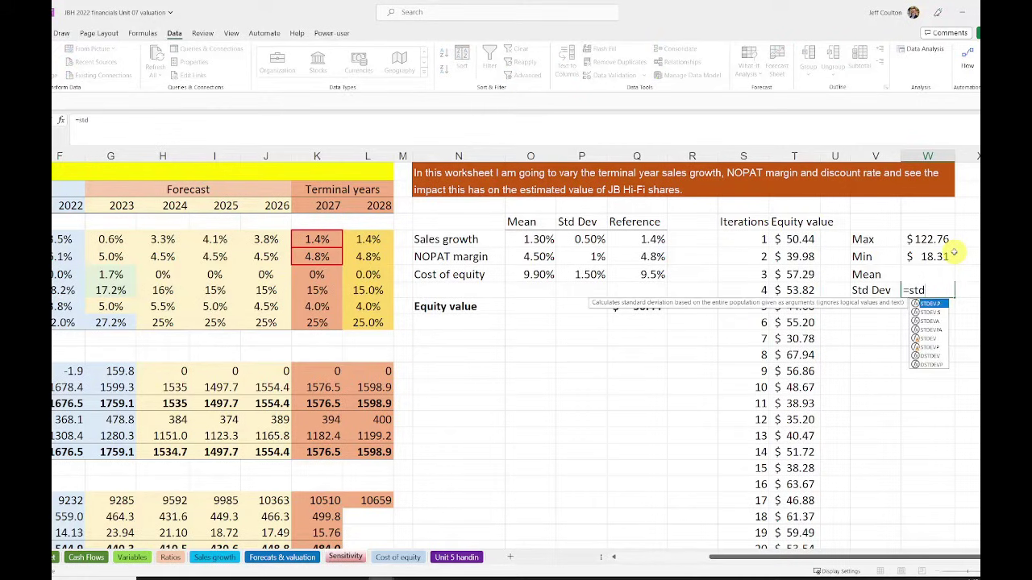
type("T5")
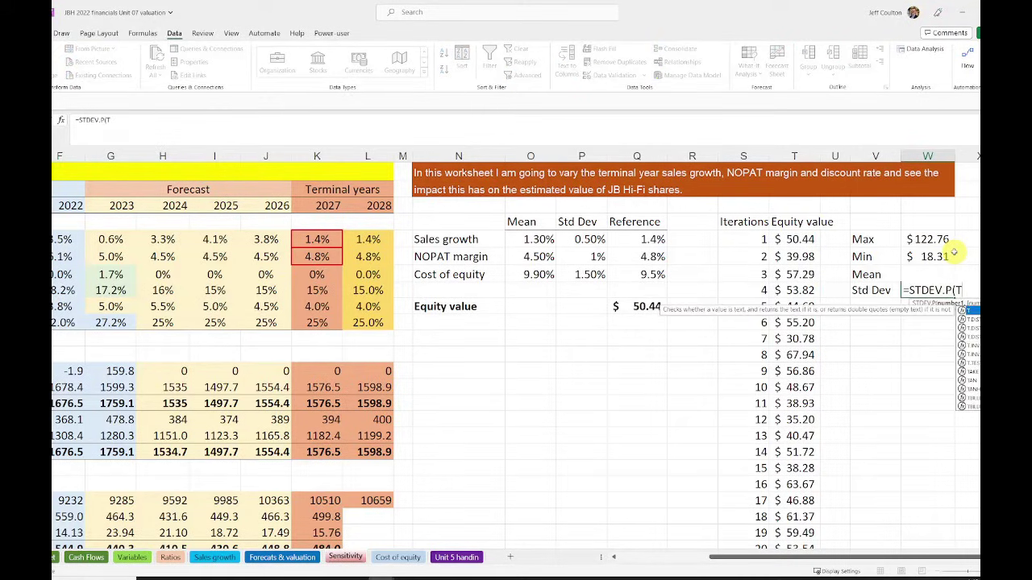
type("1004")
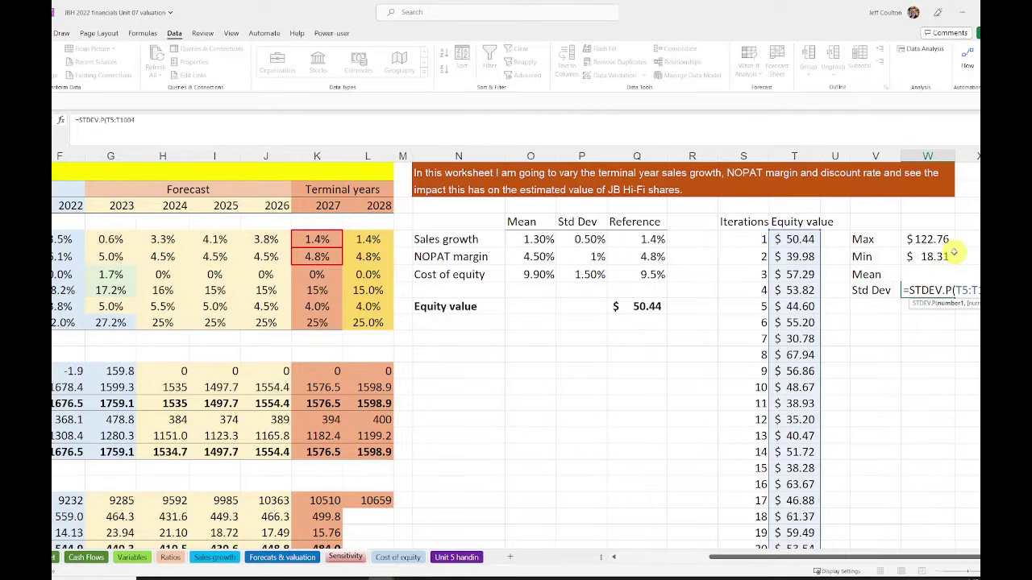
key("Return")
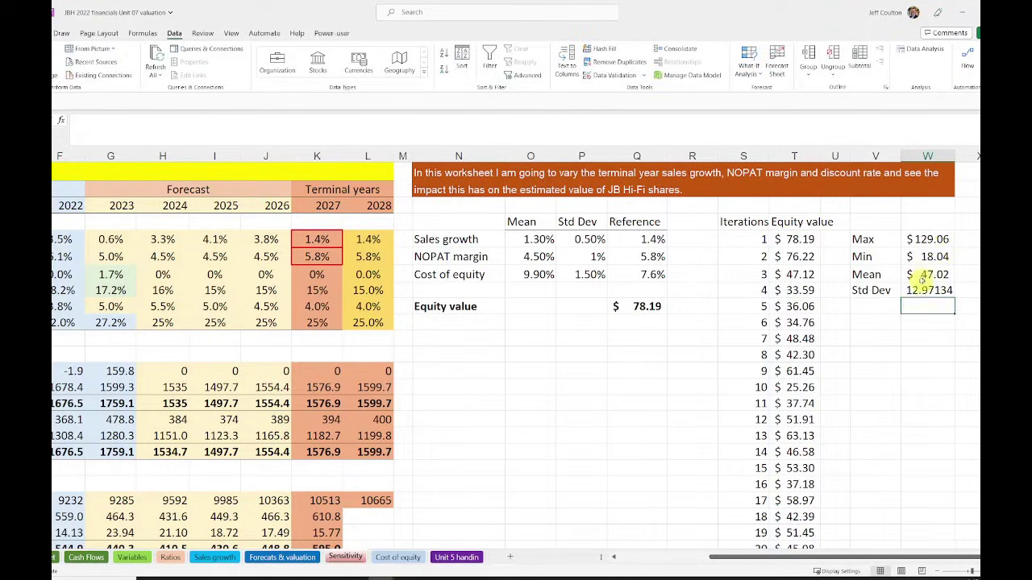
Select the Equity value column T from iteration 1 down through the simulated values
scroll(516, 355, "right", 2)
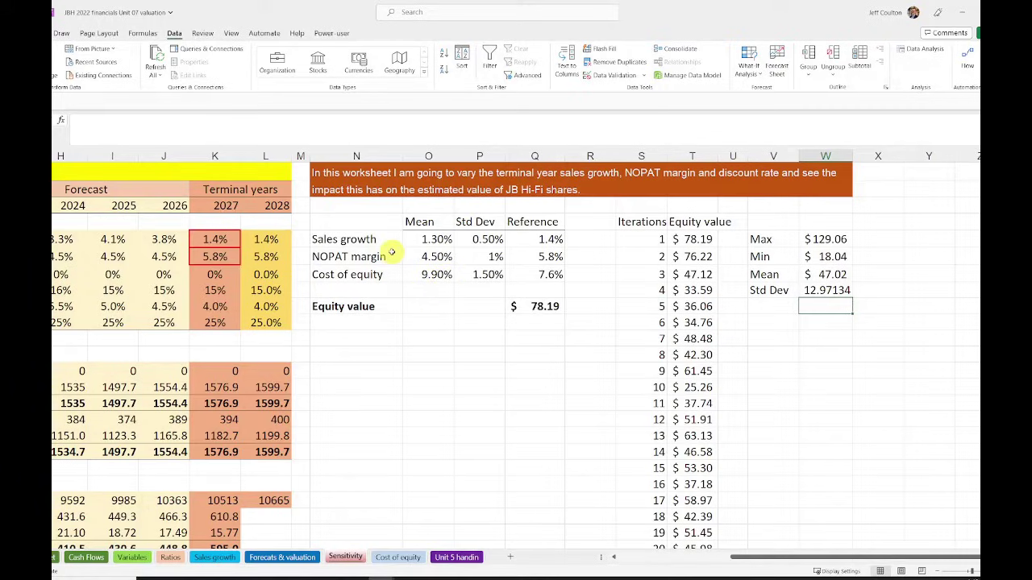
left_click(700, 238)
left_click_drag(700, 239, 693, 513)
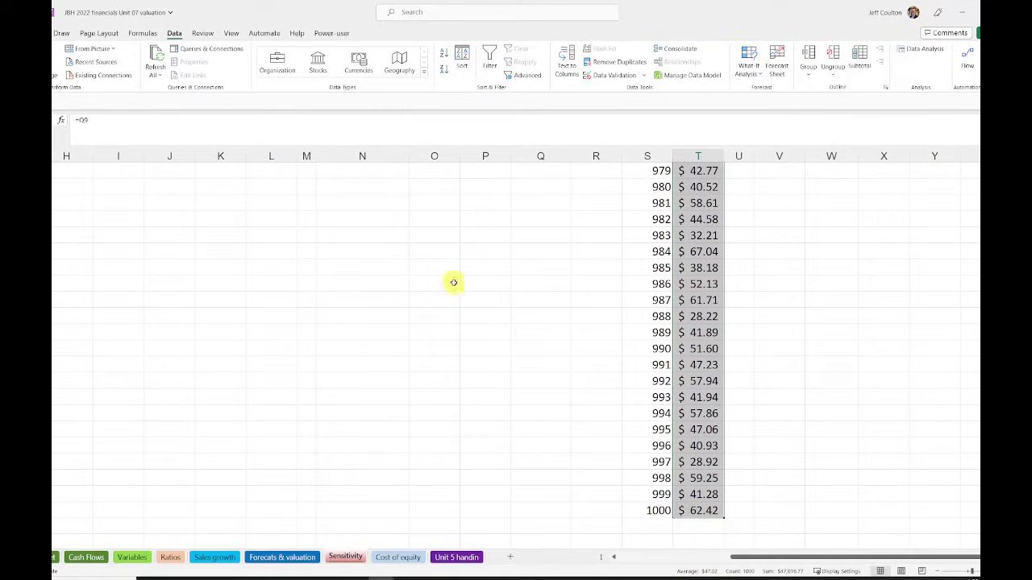
left_click(24, 33)
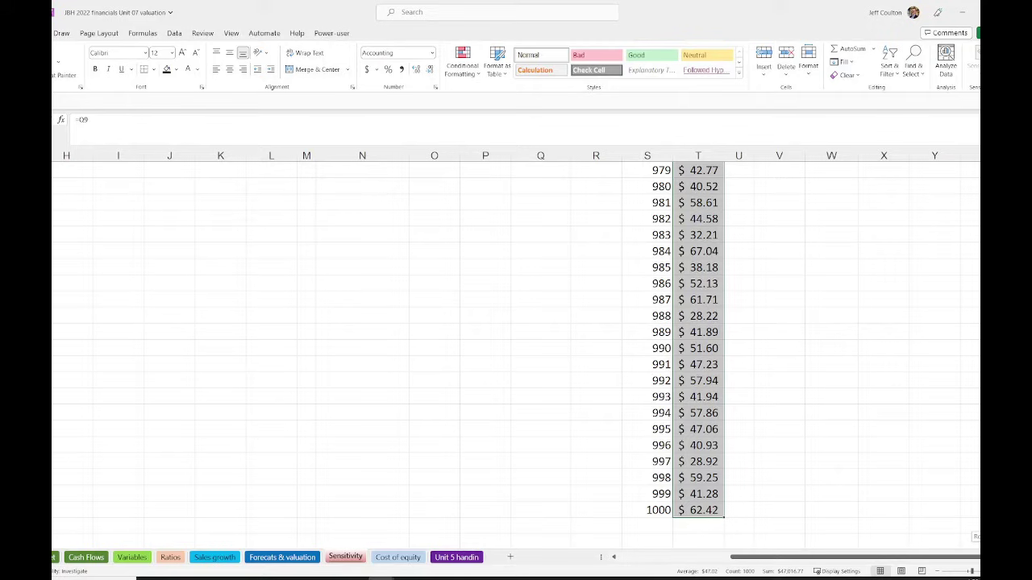
key("ctrl+BackSpace")
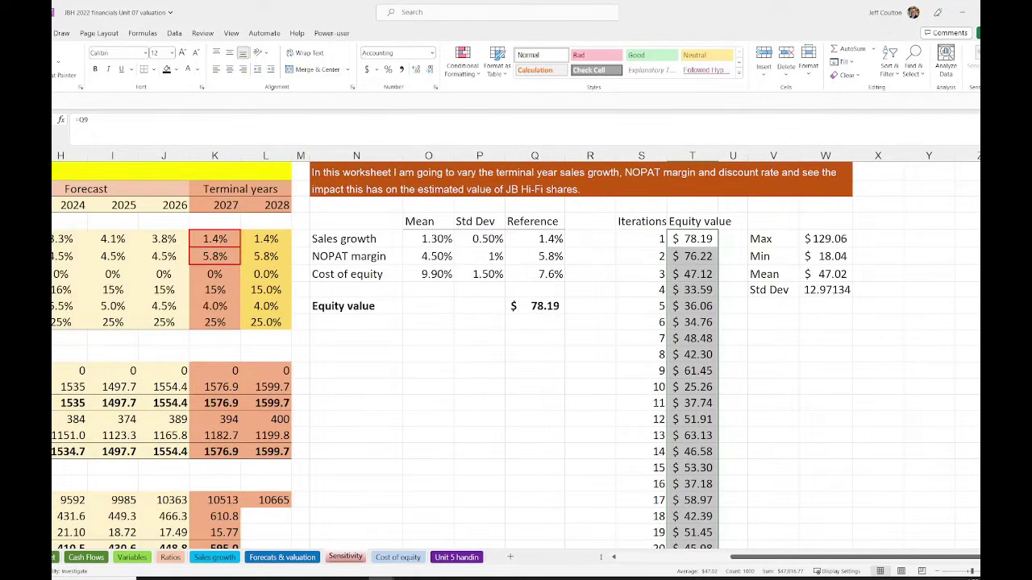
Insert a histogram of the simulated equity values from Recommended Charts
key("alt+n")
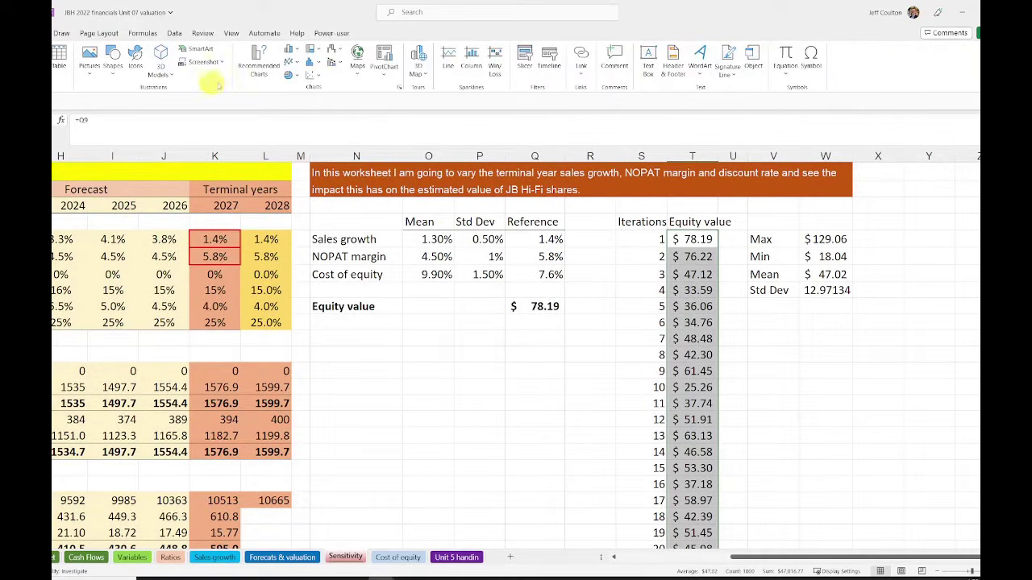
left_click(256, 61)
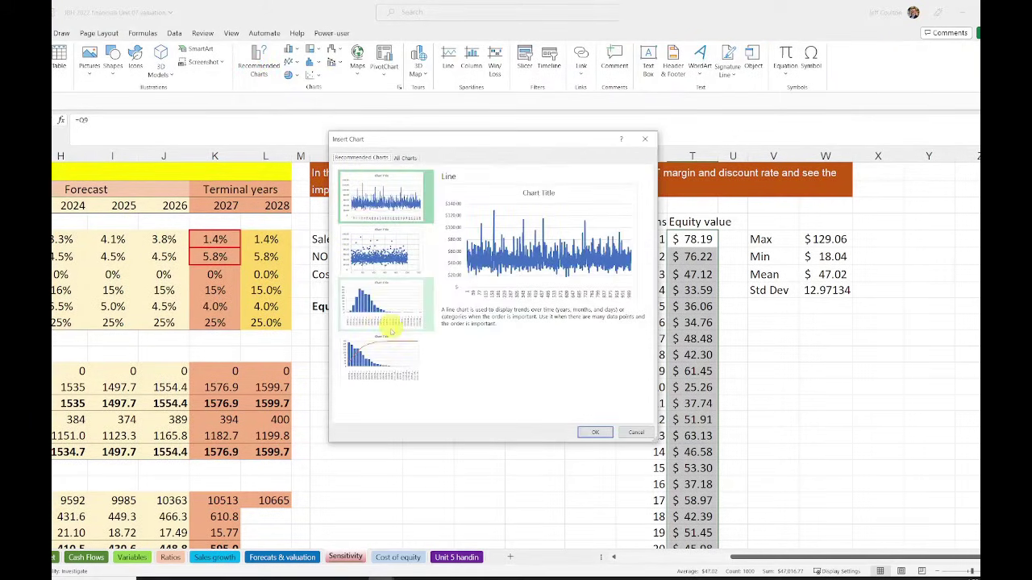
left_click(374, 305)
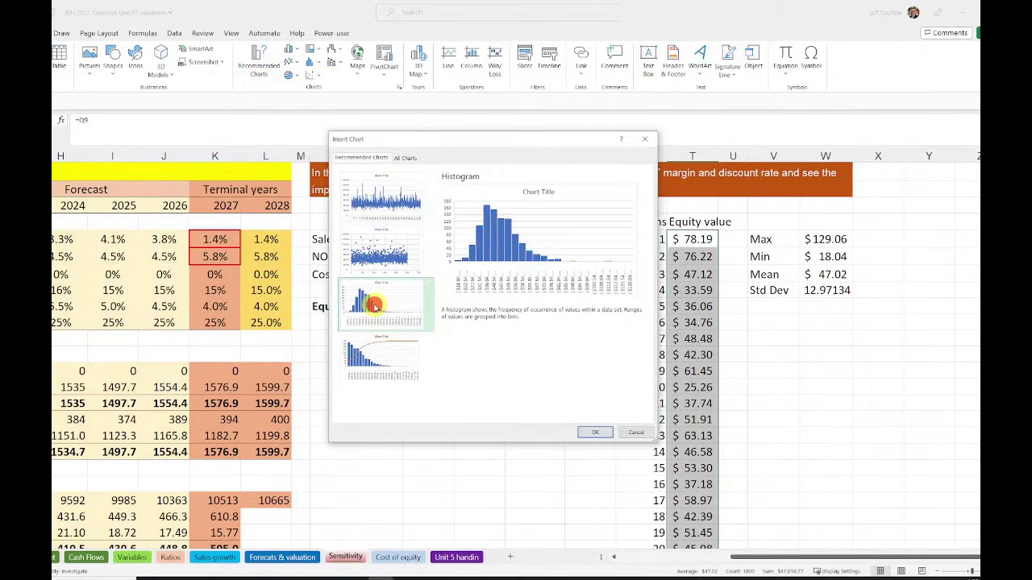
left_click(597, 434)
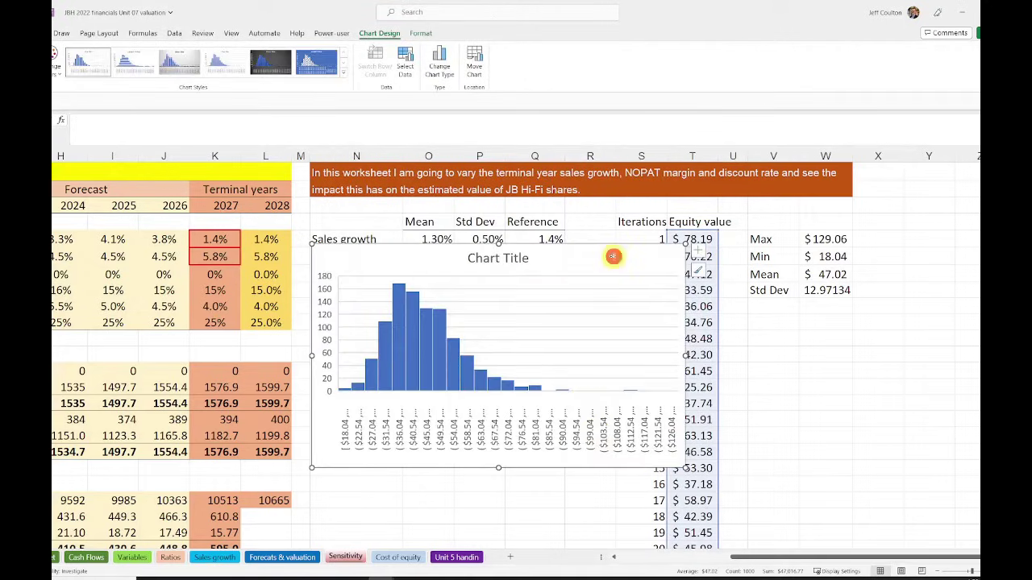
Move the histogram below the inputs, shrink it slightly, and title it 'JB HI-Fi equity value'
left_click_drag(613, 256, 613, 344)
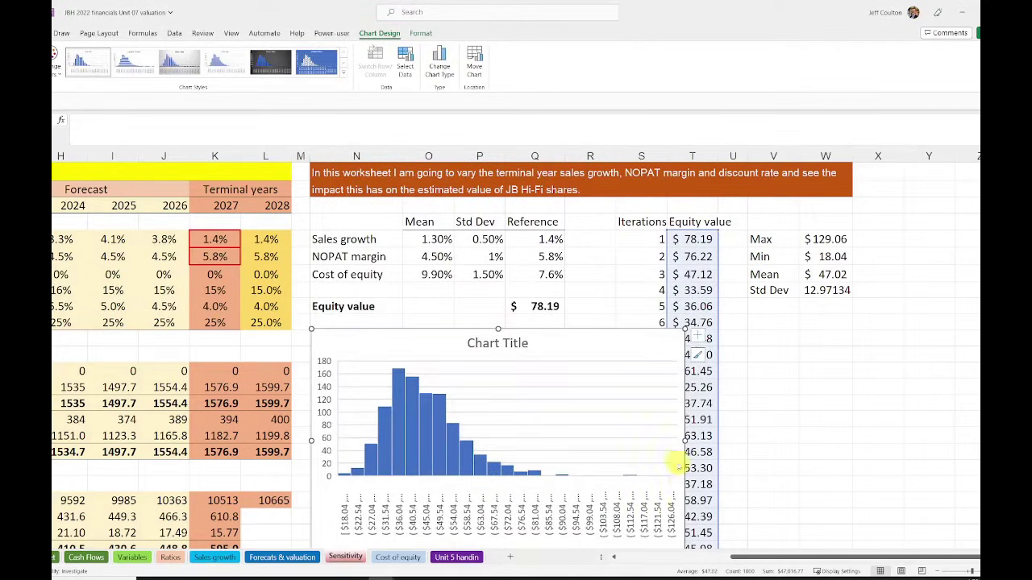
scroll(673, 462, "down", 2)
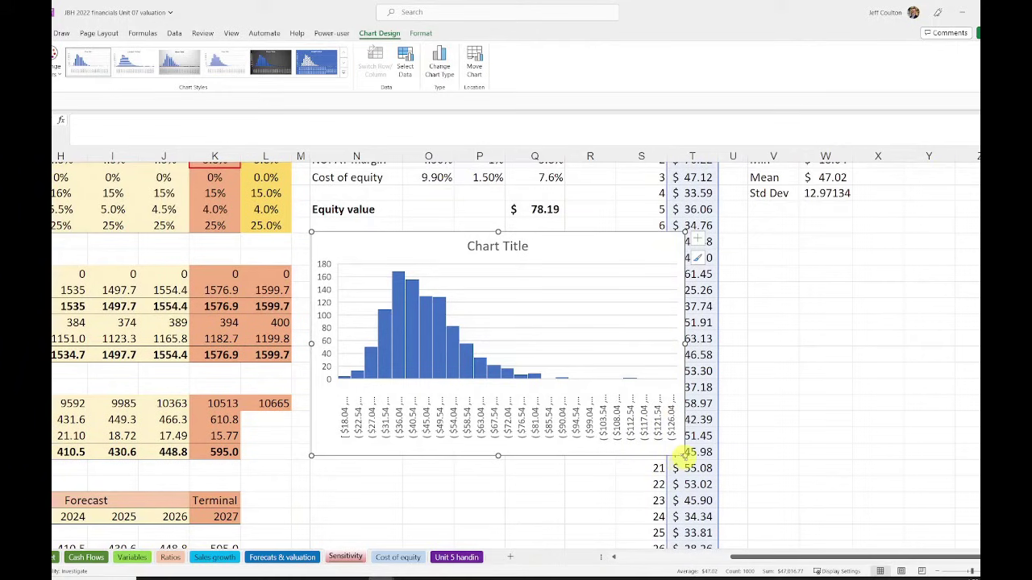
left_click_drag(684, 456, 637, 433)
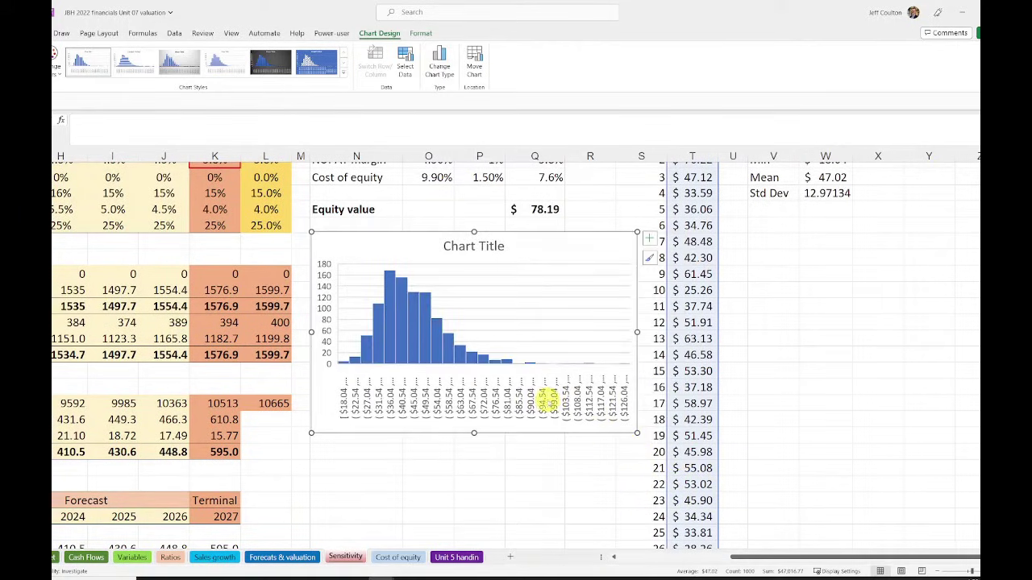
double_click(476, 246)
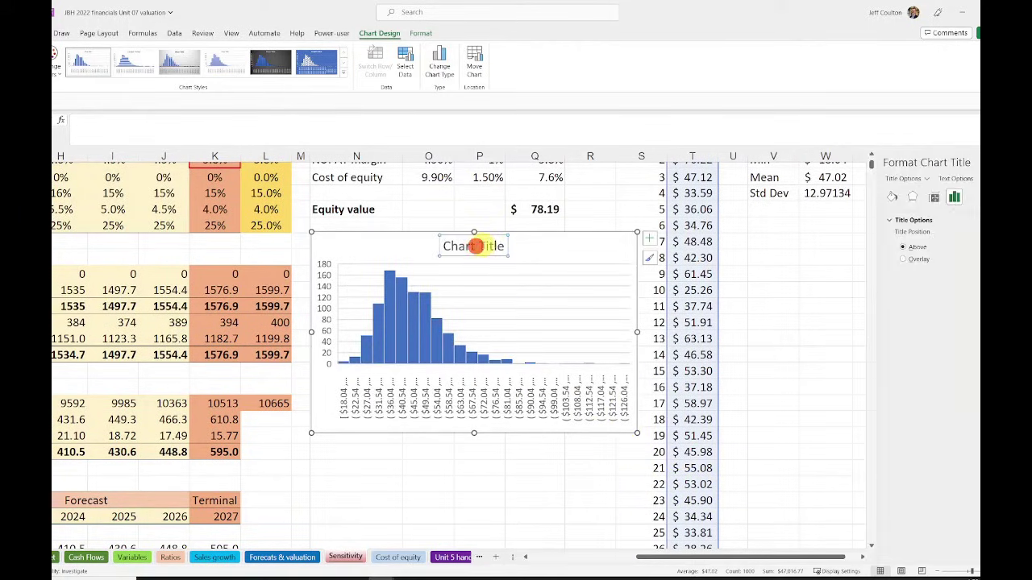
triple_click(487, 248)
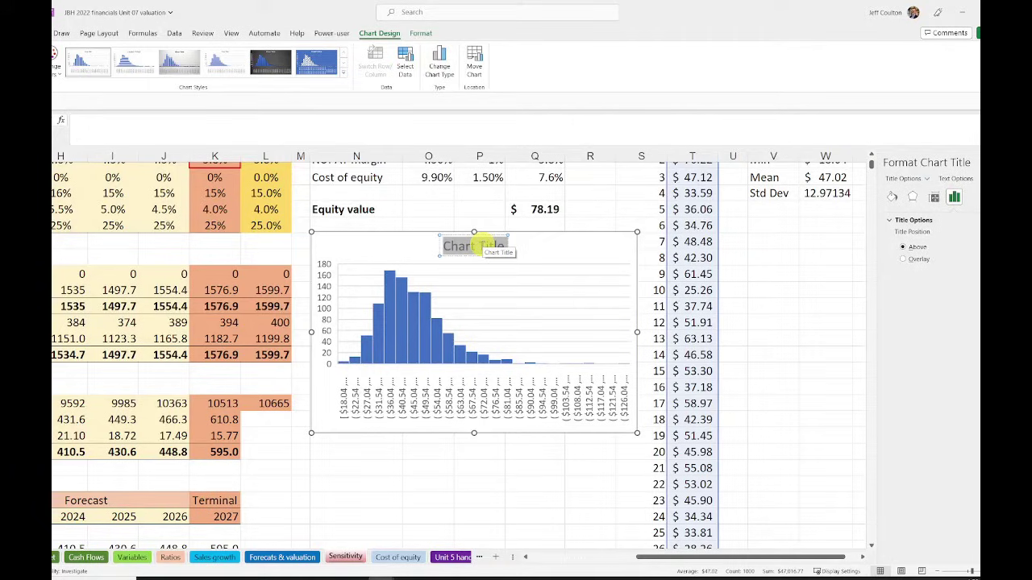
type("JB HI-Fi eq")
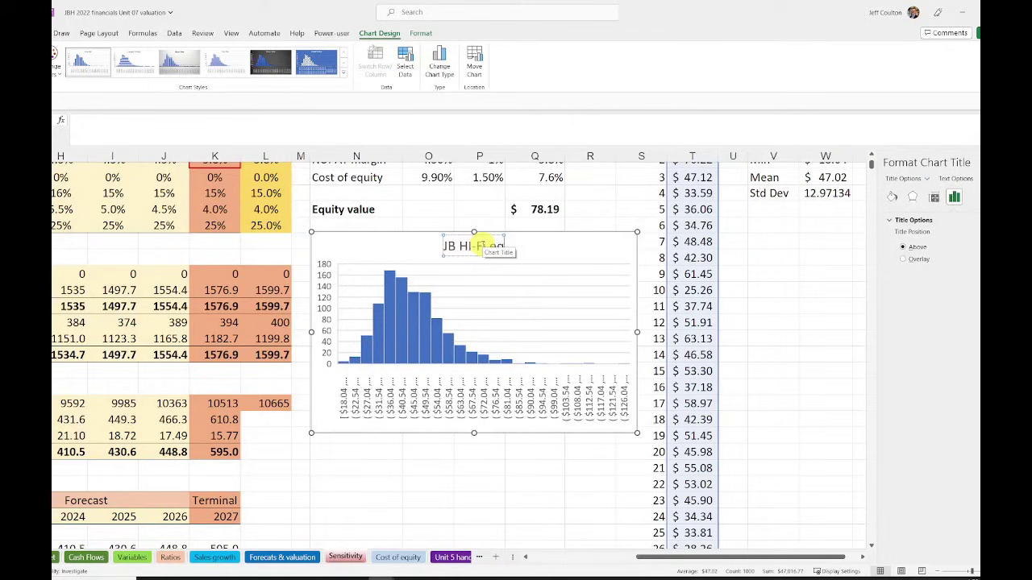
type("uity value")
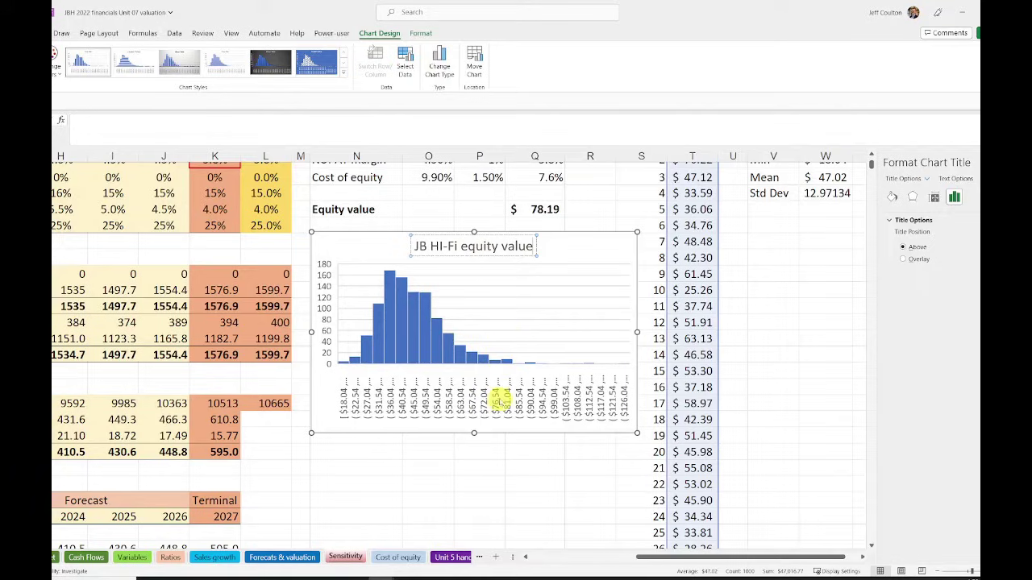
Format the horizontal axis bin labels with 0 decimal places and enlarge the histogram
left_click(499, 400)
right_click(497, 401)
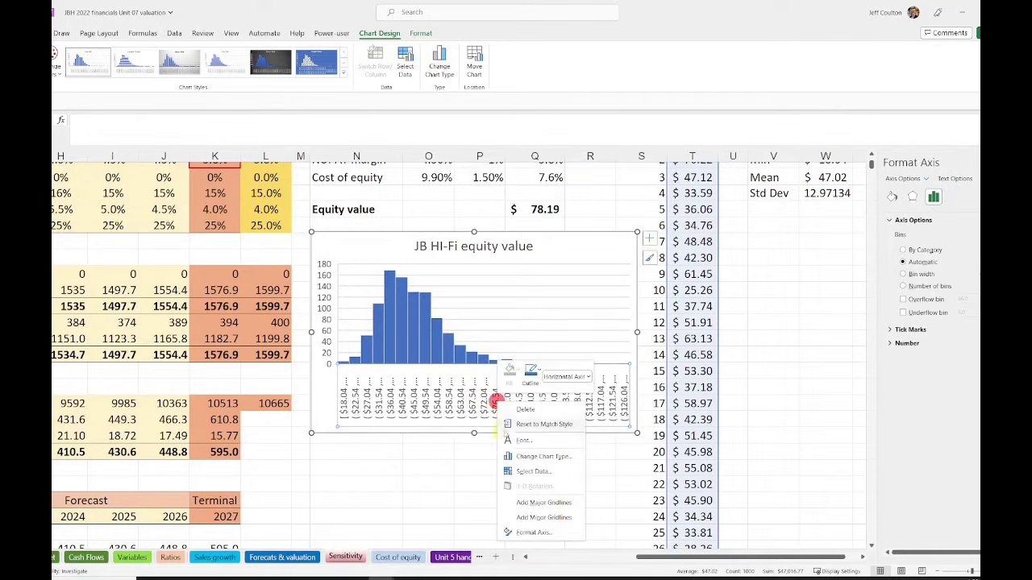
left_click(545, 530)
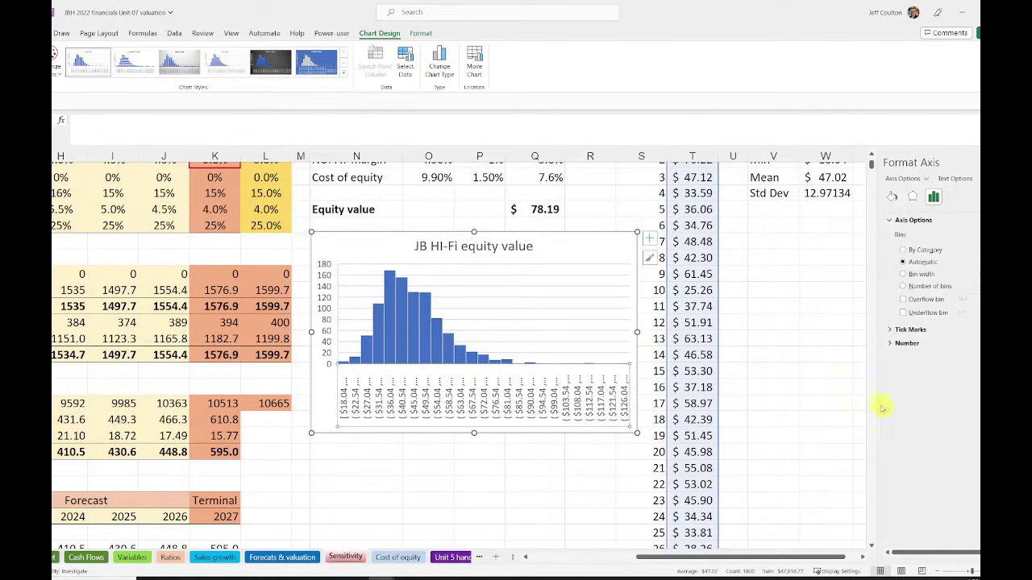
left_click(906, 342)
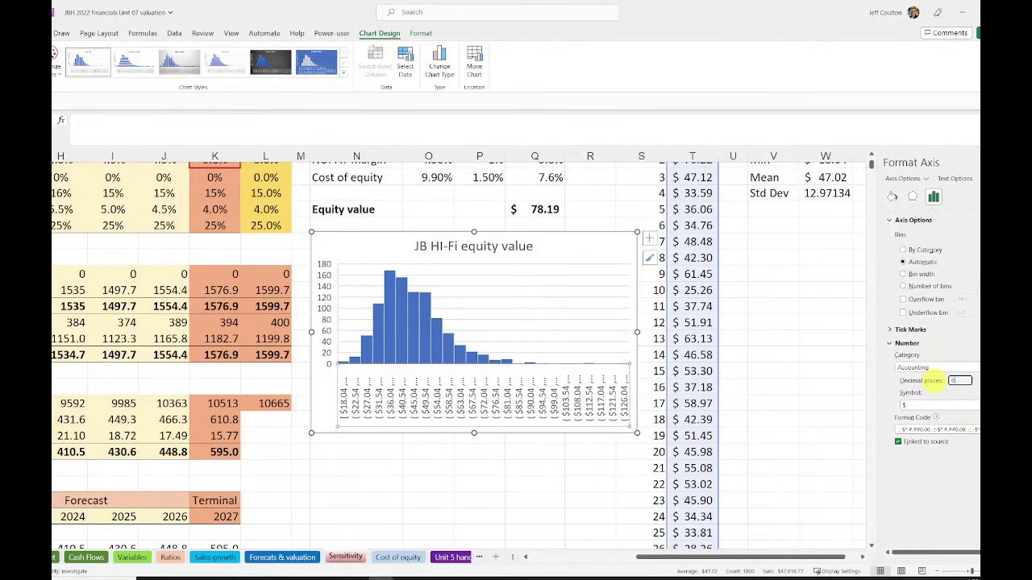
key("Return")
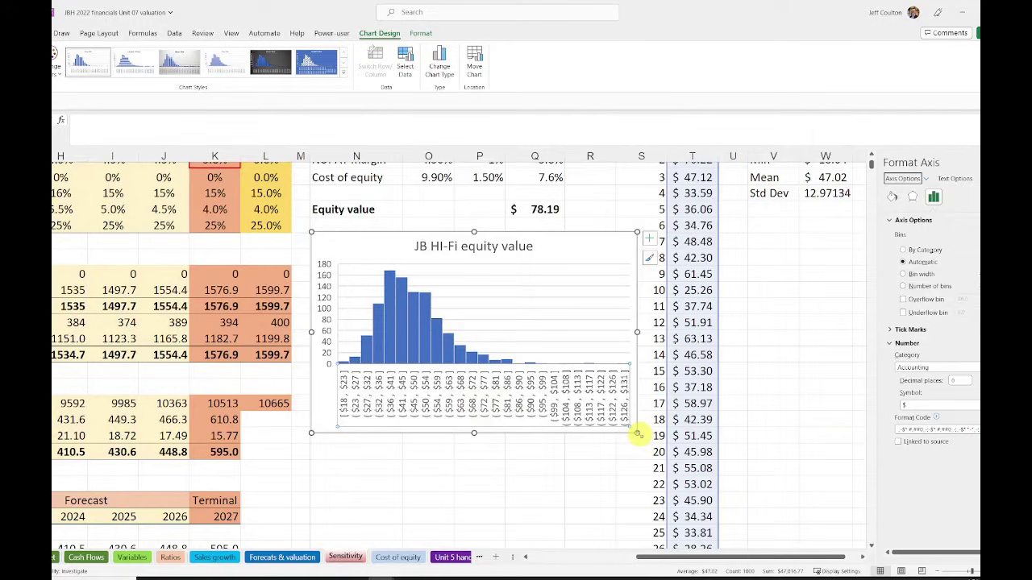
left_click_drag(639, 435, 736, 503)
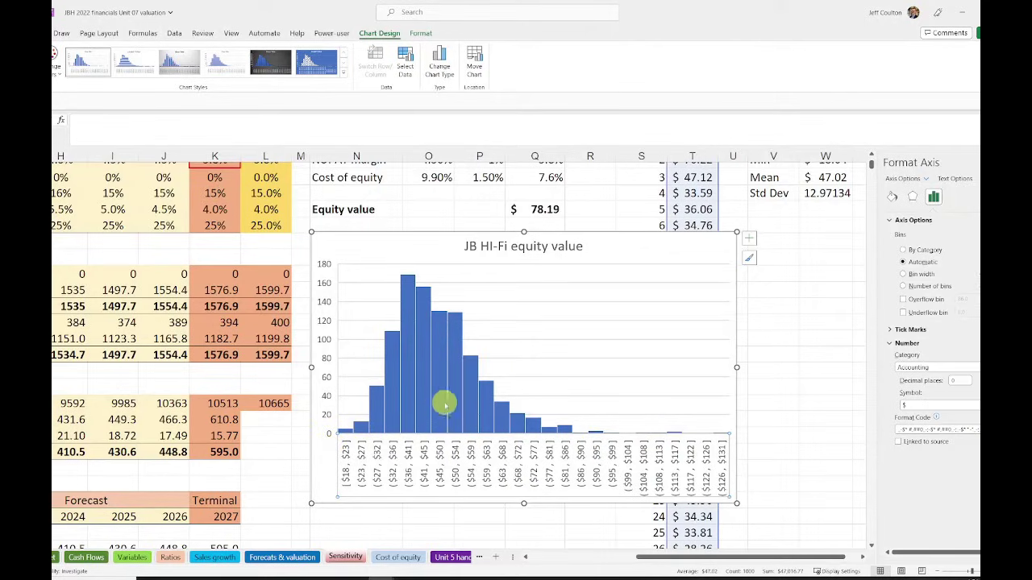
Close the Format Axis pane and select the Sales growth Mean cell
scroll(492, 393, "up", 2)
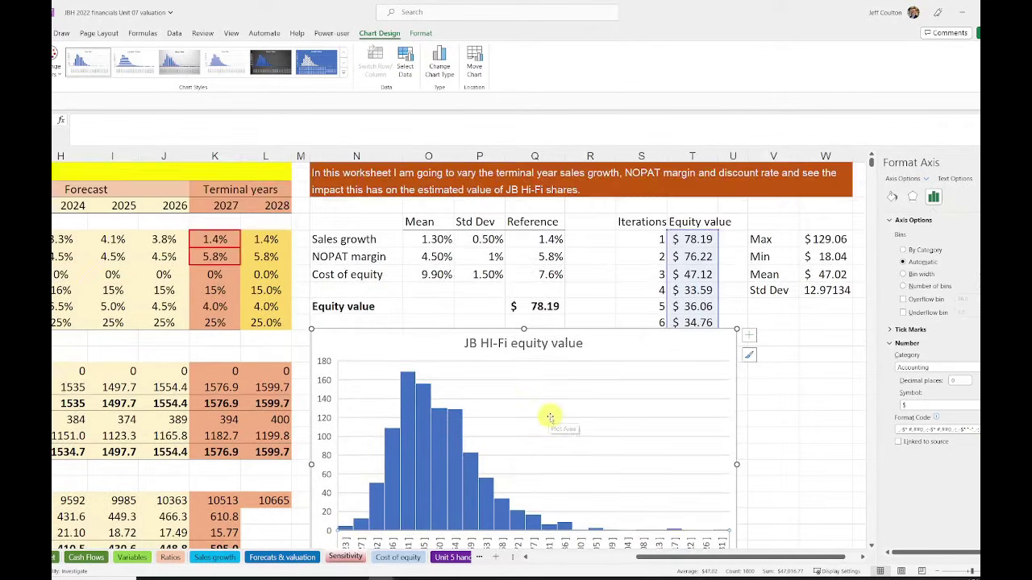
scroll(532, 331, "down", 1)
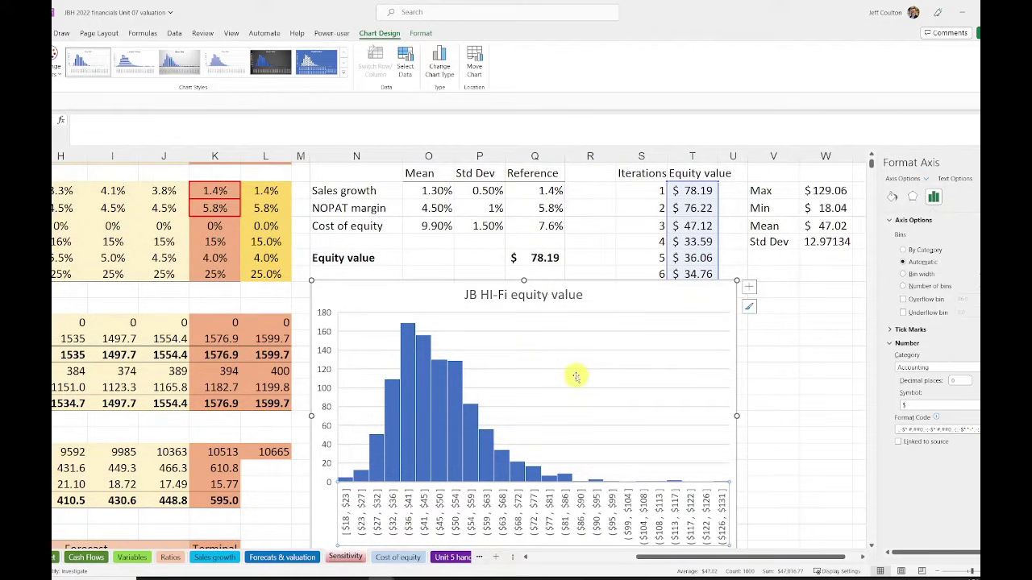
left_click(972, 162)
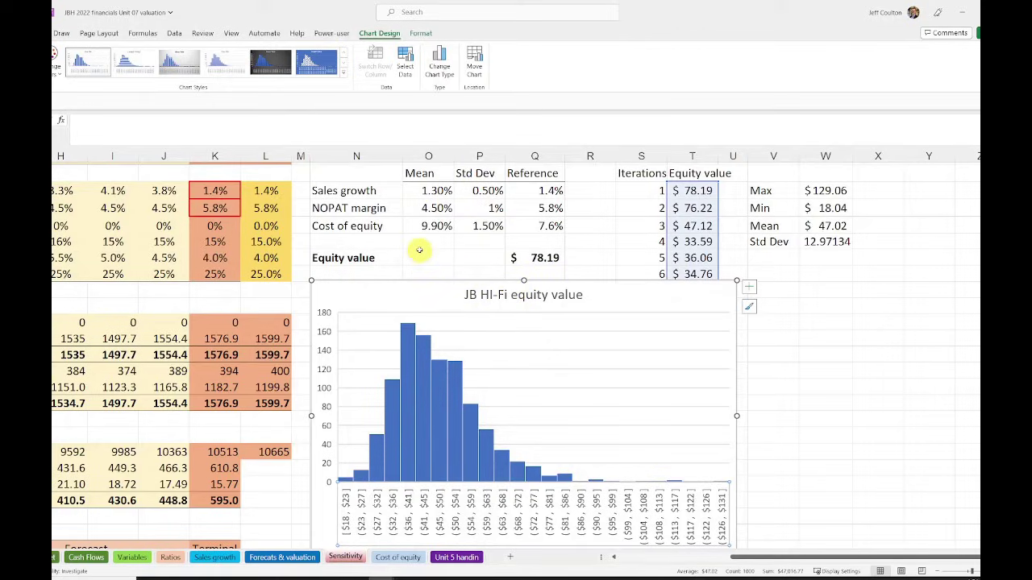
left_click(431, 191)
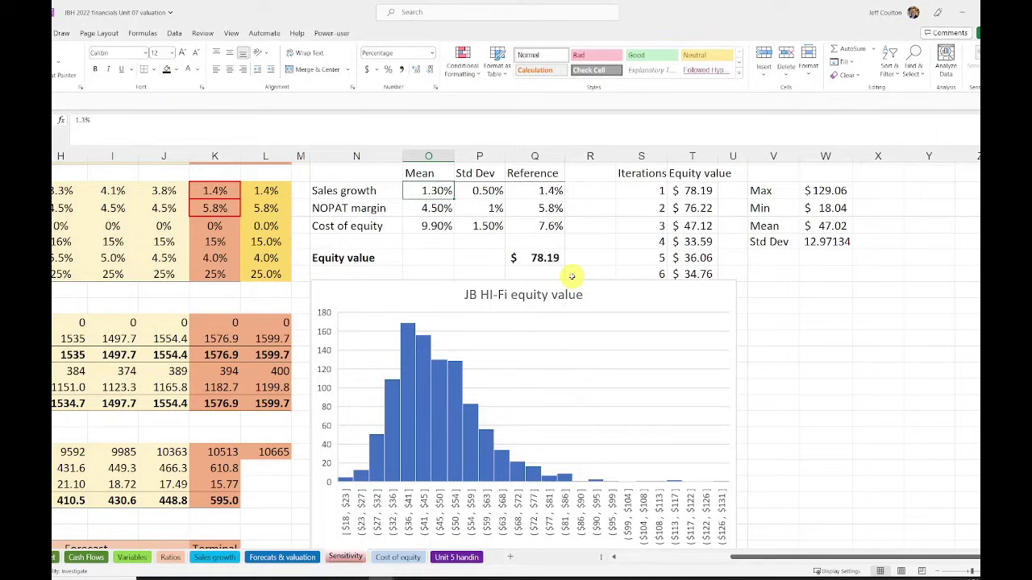
Enter Sales growth means of 2%, then 1%, then 1.4% to recalculate the simulation
type("2")
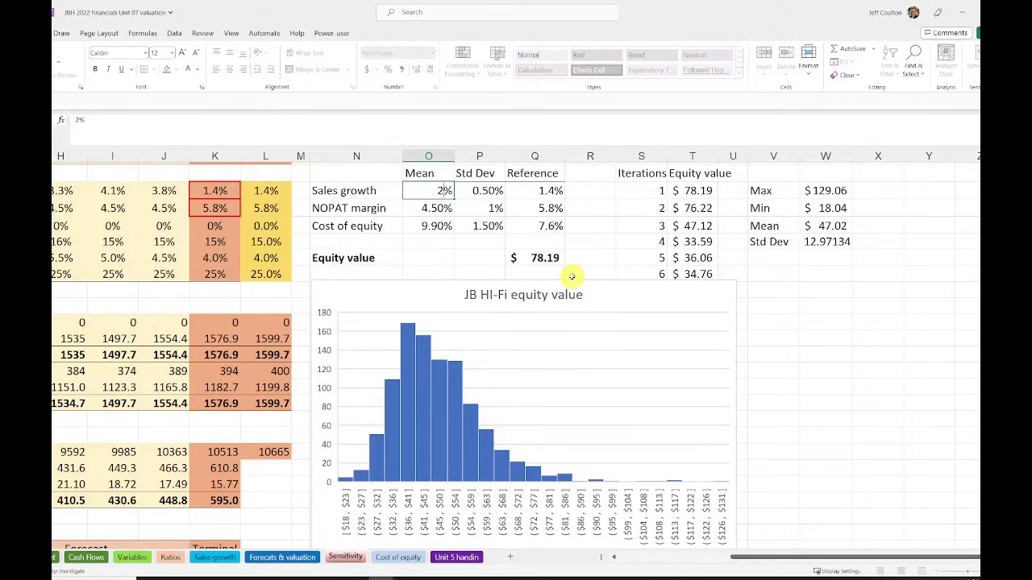
key("Return")
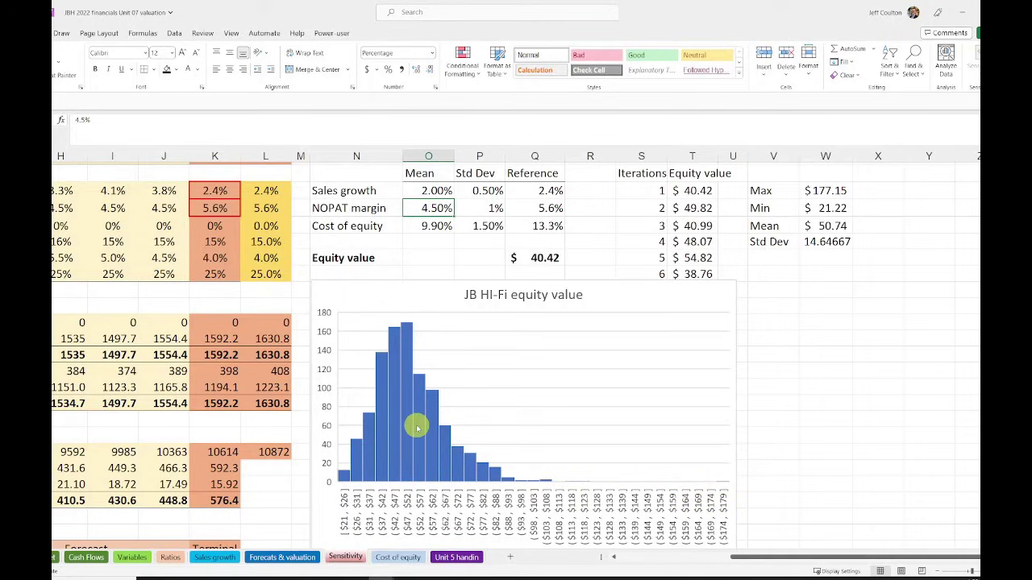
type("1")
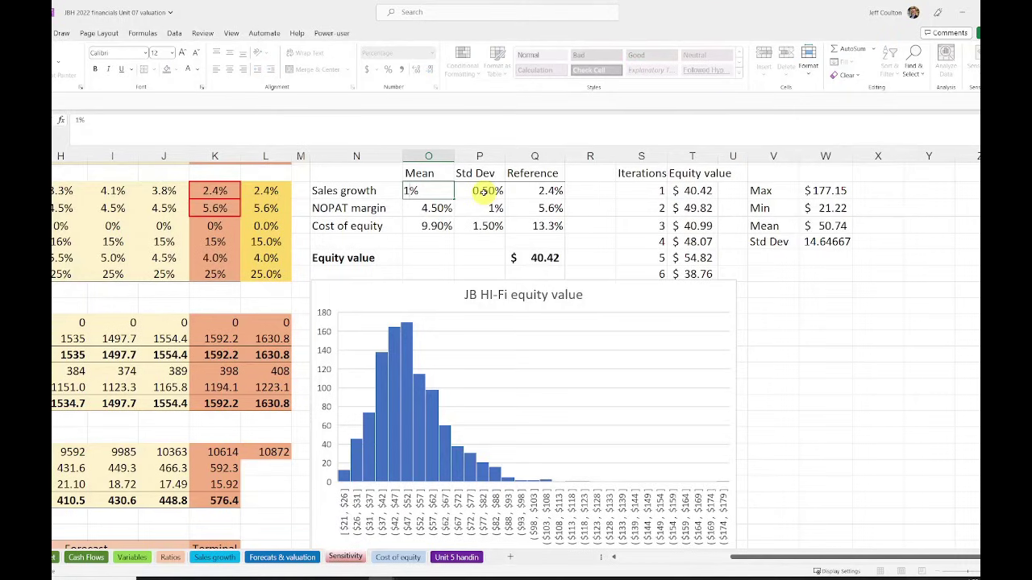
key("Return")
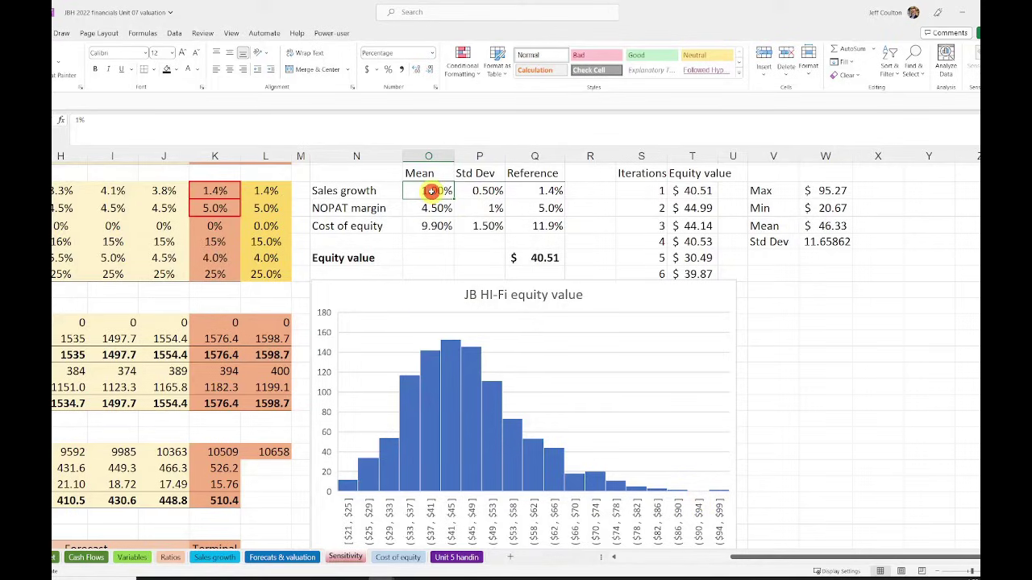
type("1.4")
key("Return")
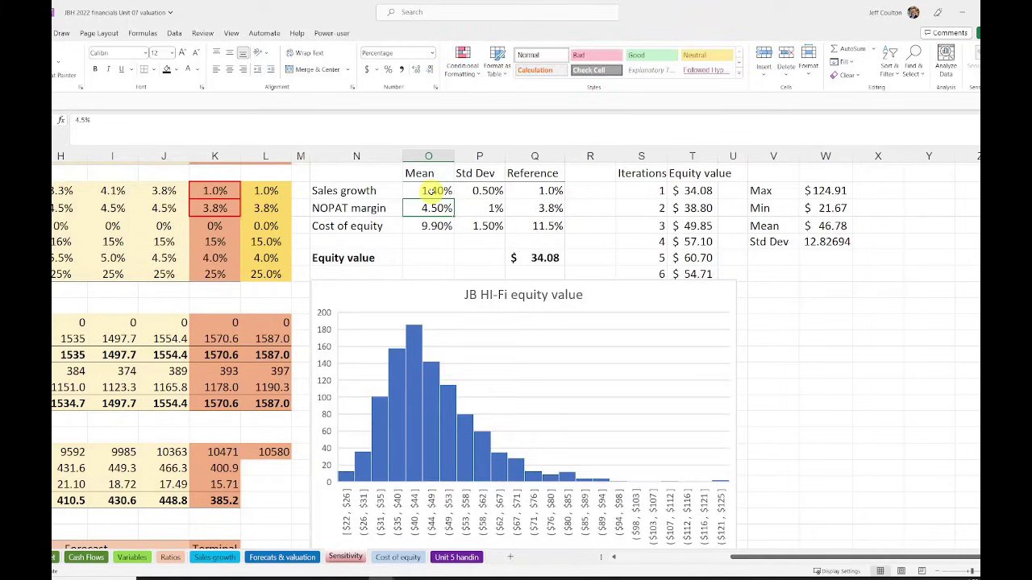